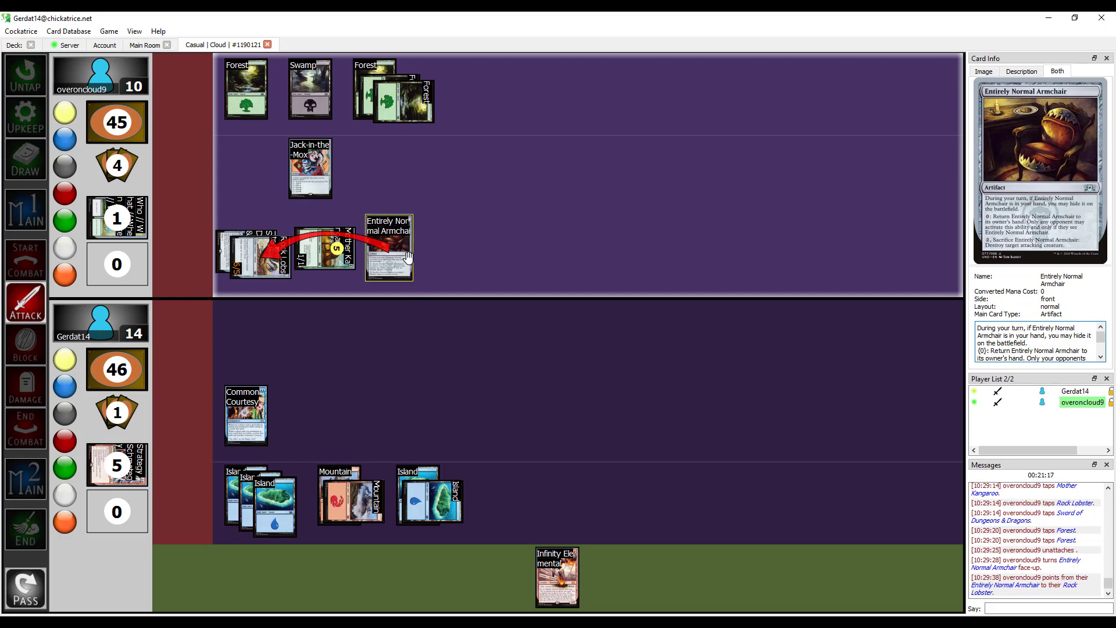
Send the opponent's Entirely Normal Armchair and Rock Lobster to the graveyard, reaching Declare Blockers
key(ctrl+Delete)
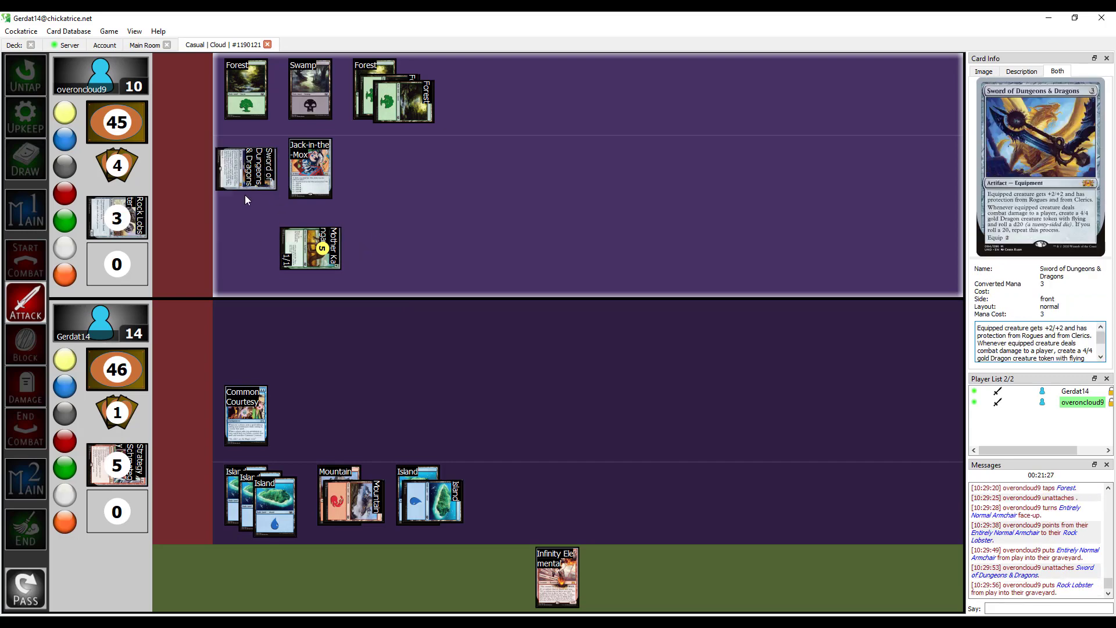
mouse_move(323, 250)
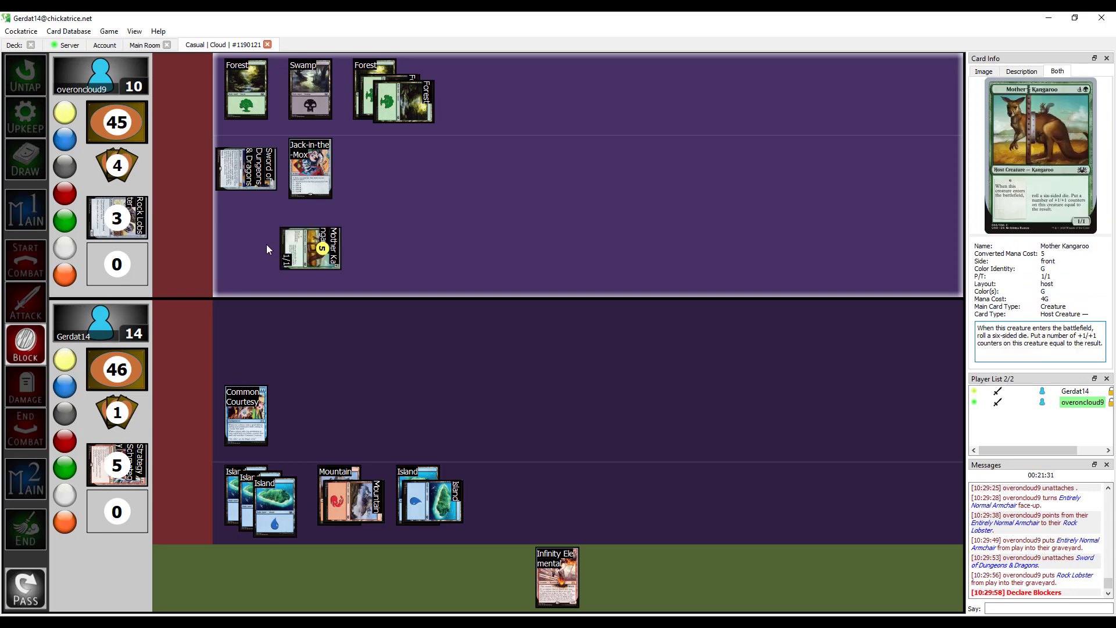
Lower my life counter from 14 to 8 while the opponent's turn plays out
right_click(133, 336)
right_click(133, 336)
right_click(132, 336)
right_click(133, 336)
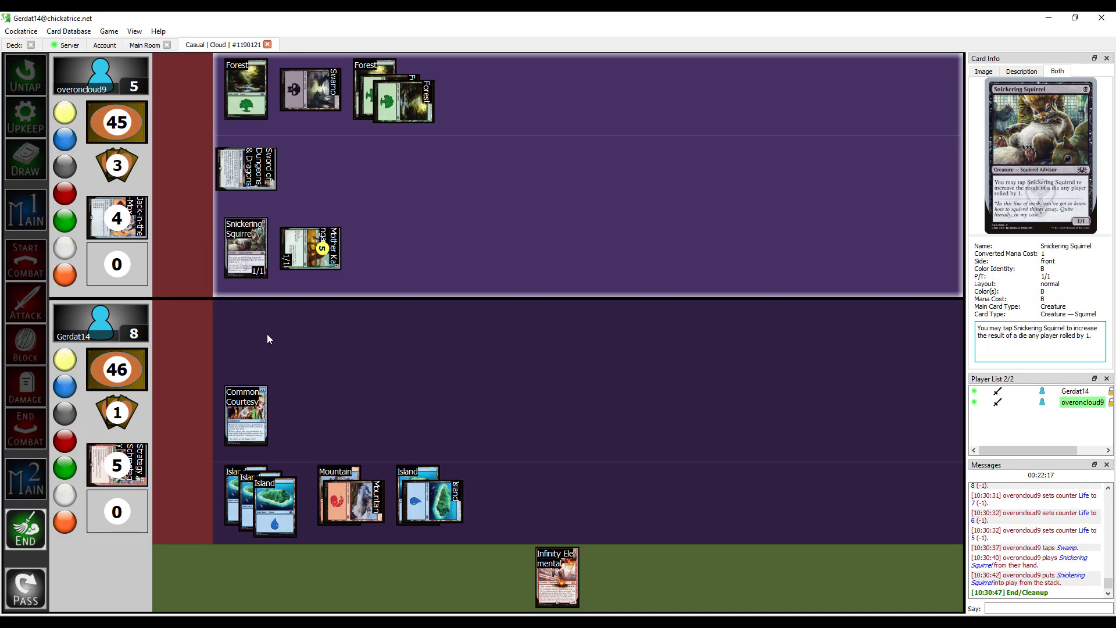
Start my turn and advance through untap, upkeep and draw to first main
click(26, 591)
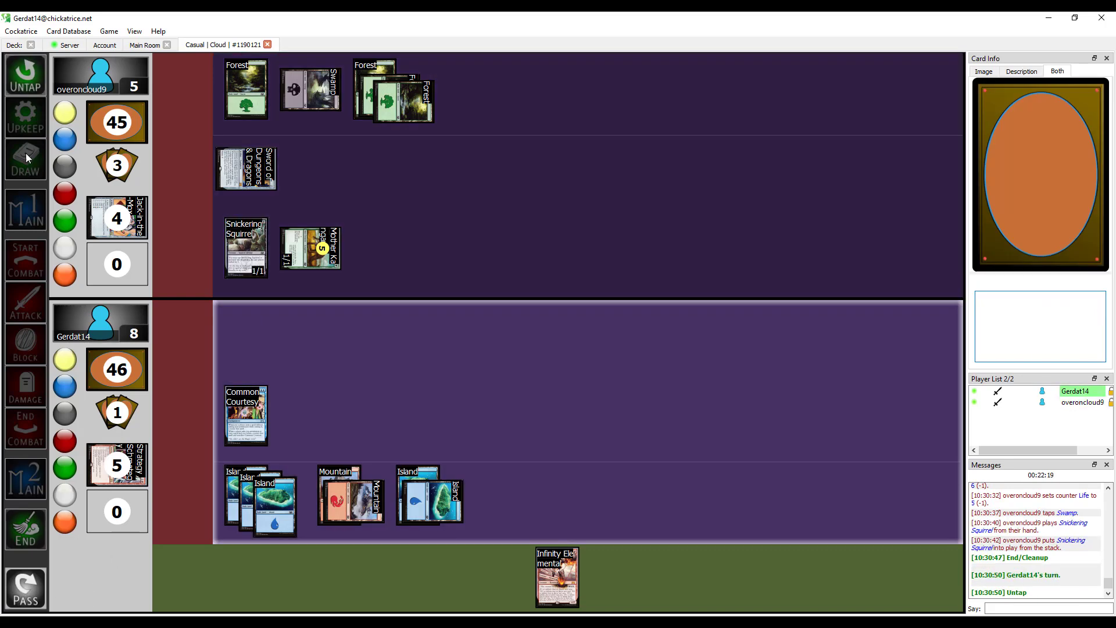
double_click(32, 77)
click(31, 113)
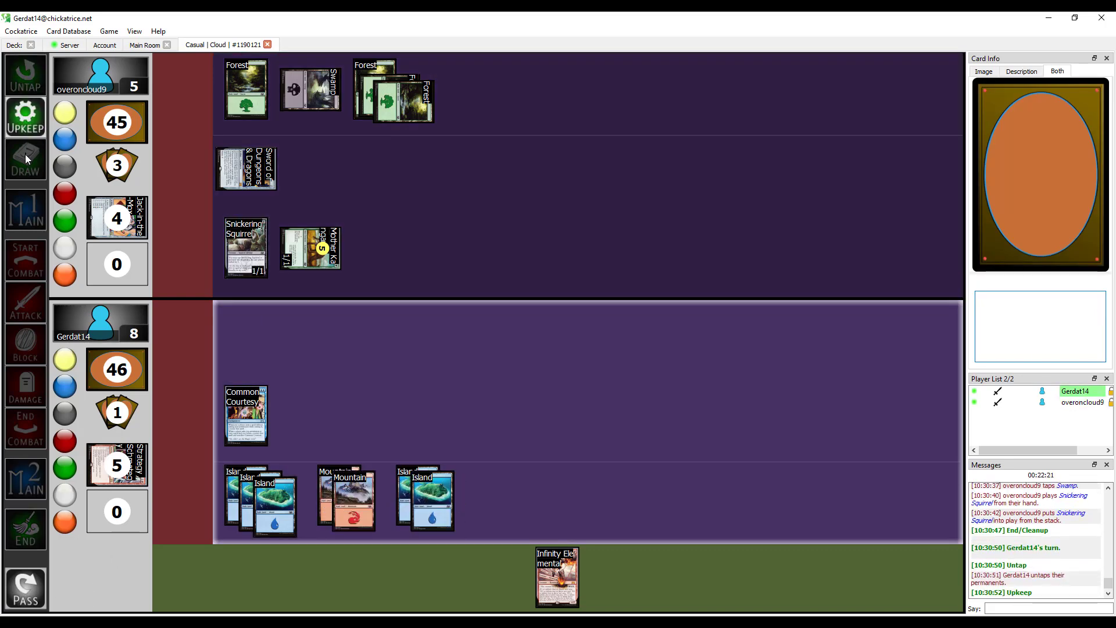
click(27, 158)
double_click(27, 158)
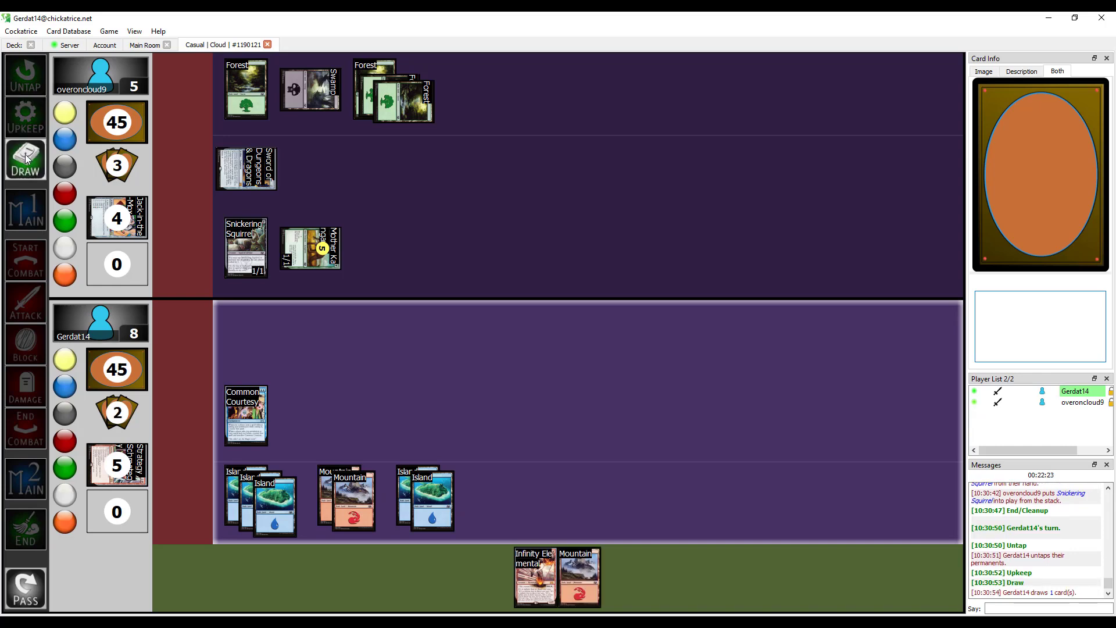
click(27, 209)
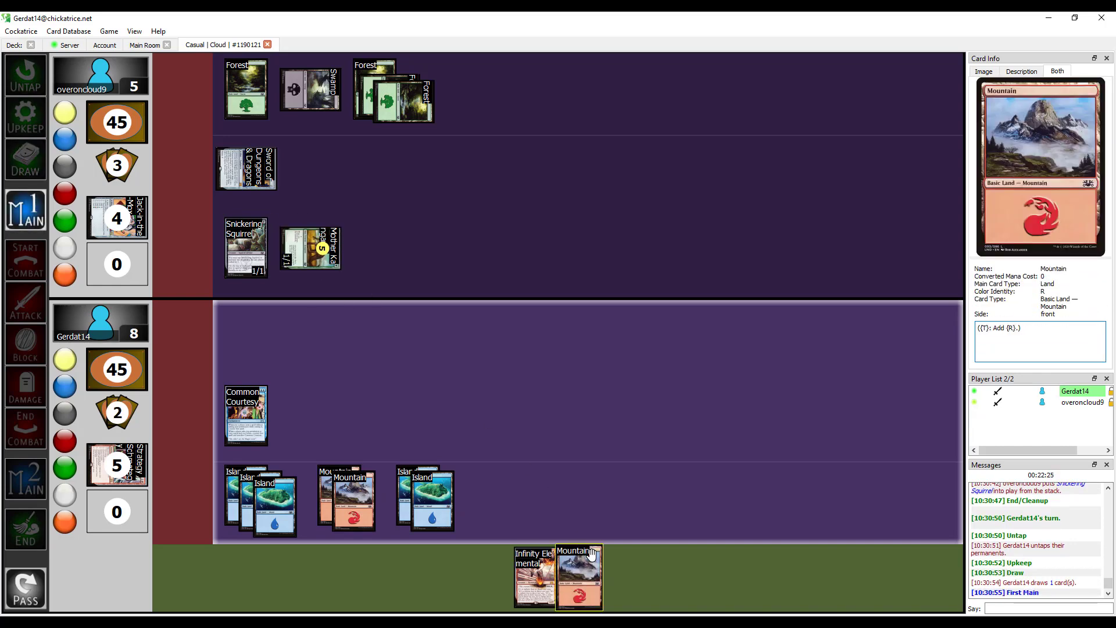
Play the drawn Mountain, tap three Islands and four Mountains, and cast Infinity Elemental
double_click(580, 571)
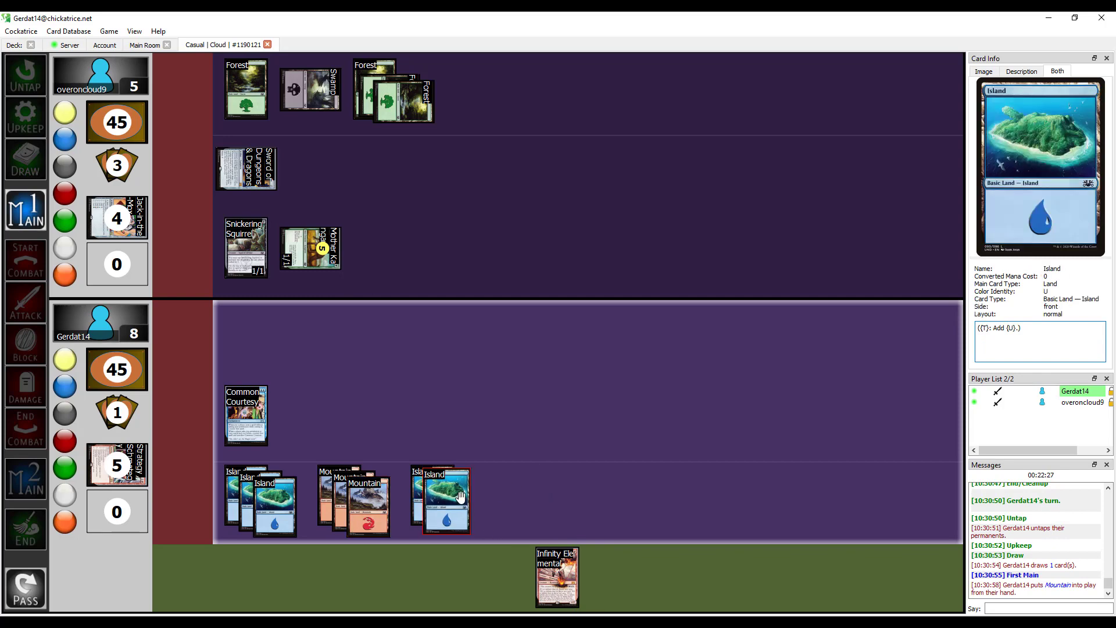
double_click(447, 501)
double_click(244, 488)
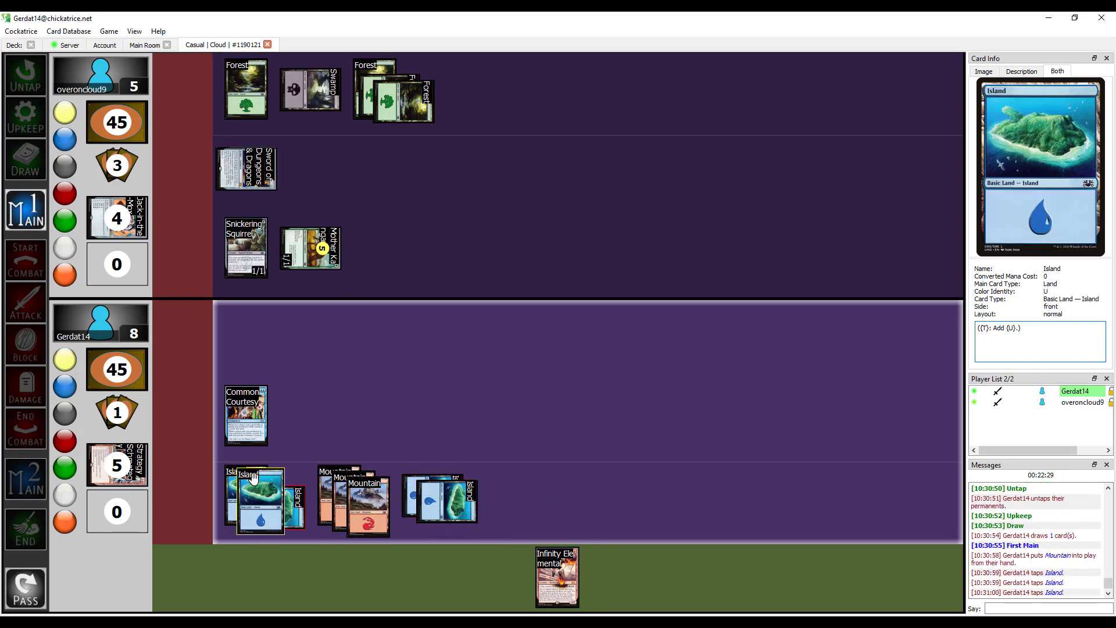
double_click(344, 475)
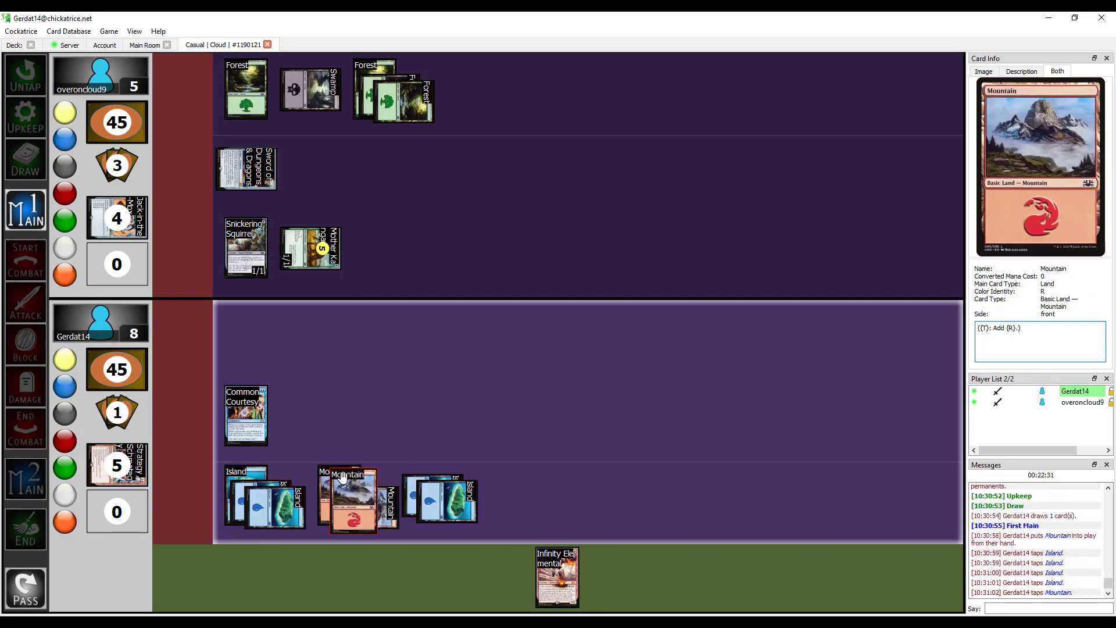
double_click(344, 478)
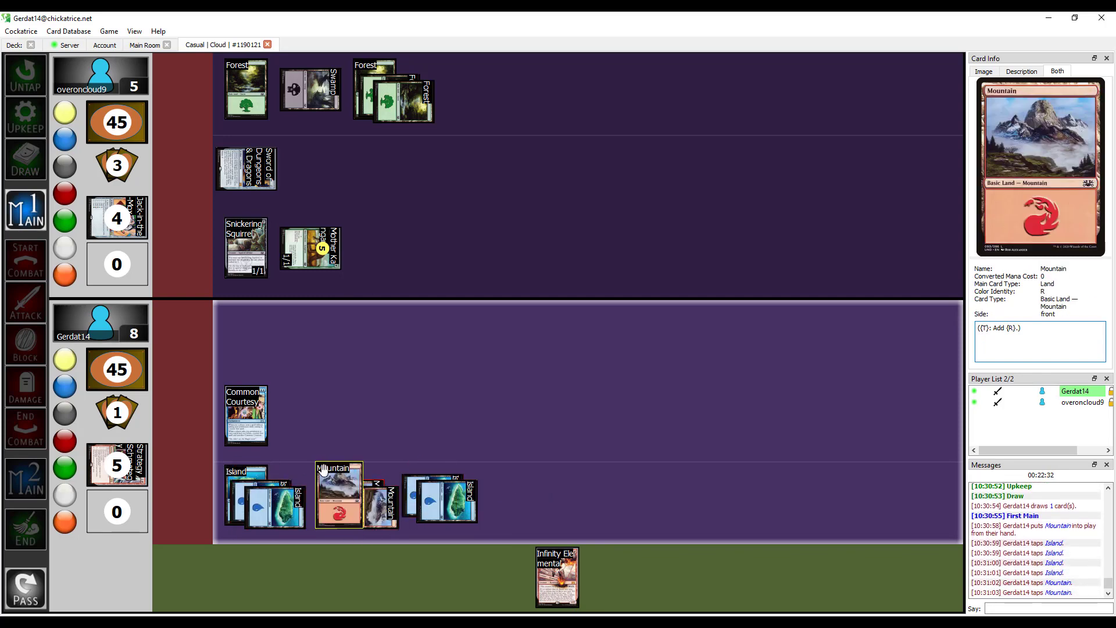
double_click(559, 575)
drag(177, 423, 253, 361)
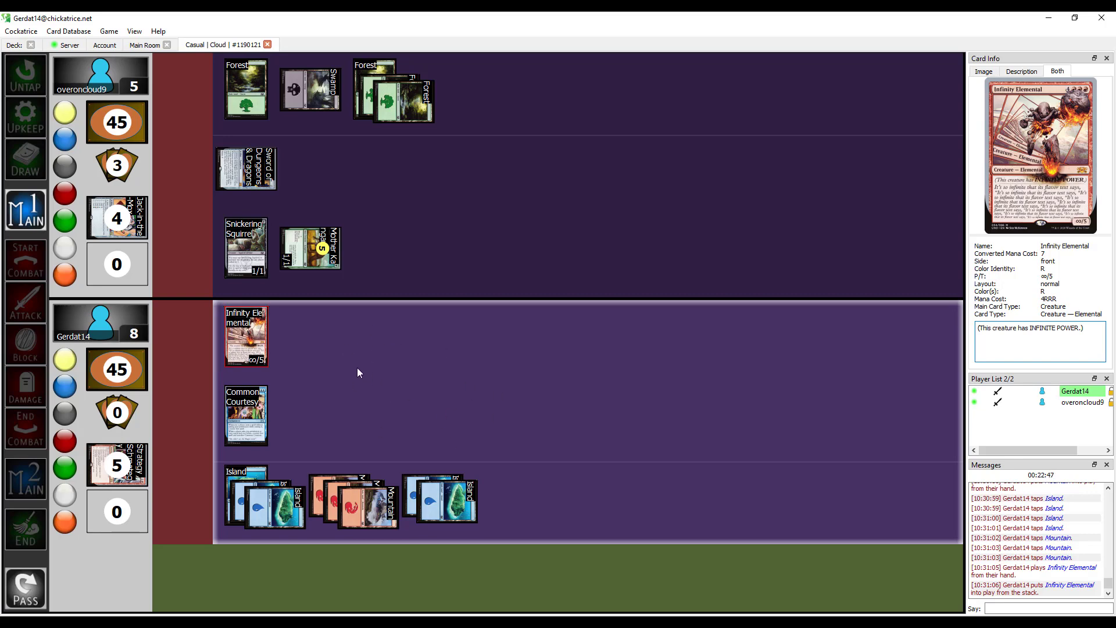
End my turn, block Snickering Squirrel with Infinity Elemental, and drop my life from 8 to 1
click(26, 533)
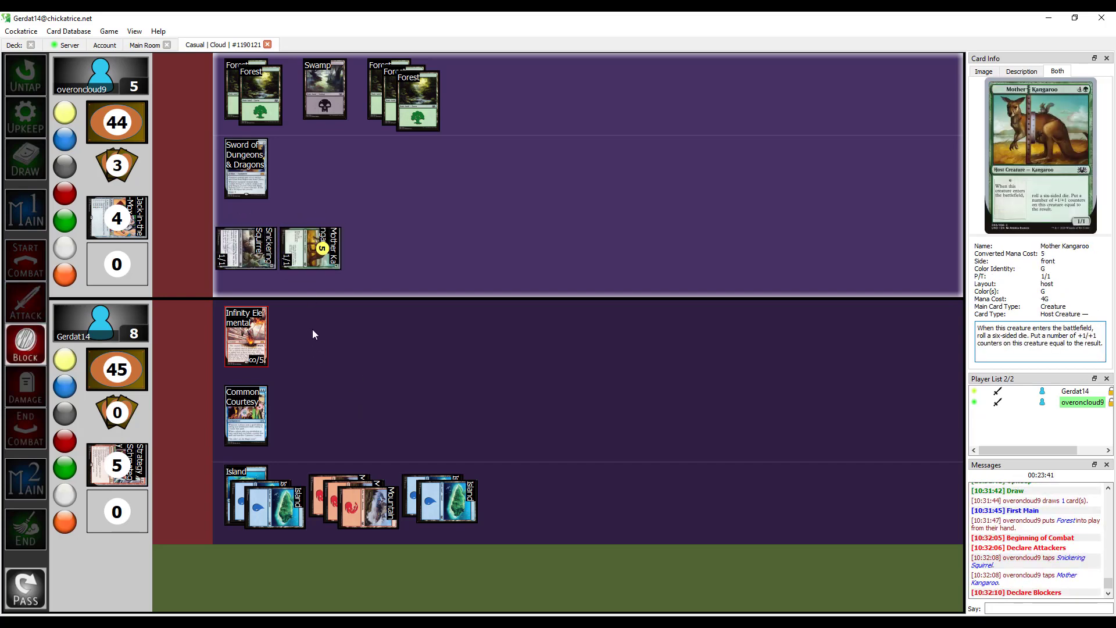
right_click(248, 331)
click(288, 397)
click(247, 248)
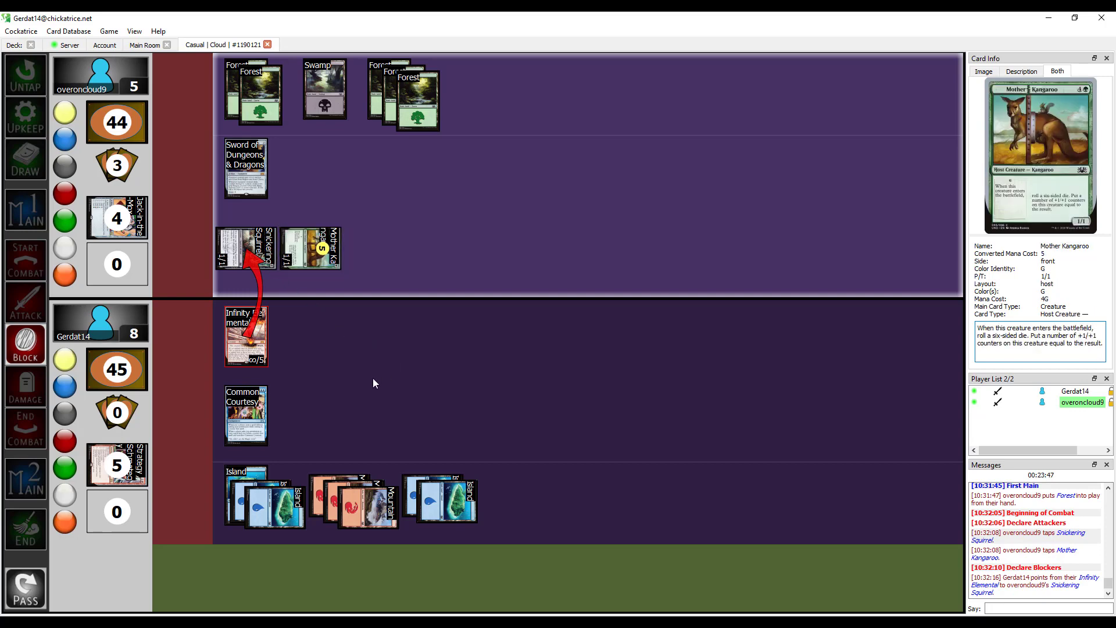
right_click(133, 335)
right_click(133, 334)
right_click(133, 334)
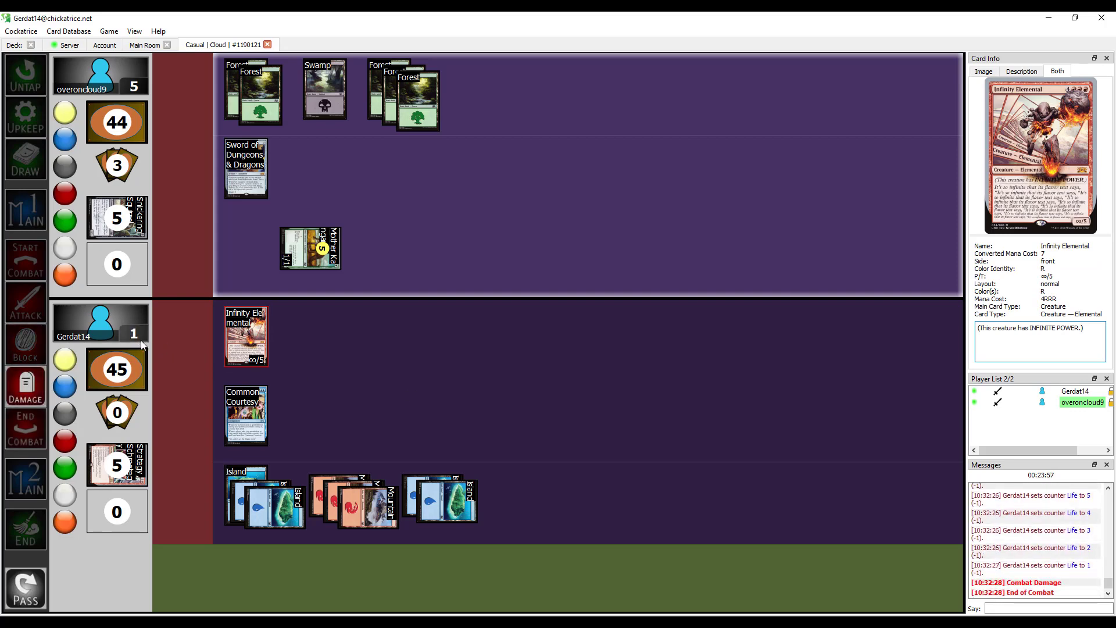
Raise my life to 2, then start my turn and advance through untap, upkeep and draw to first main
click(135, 336)
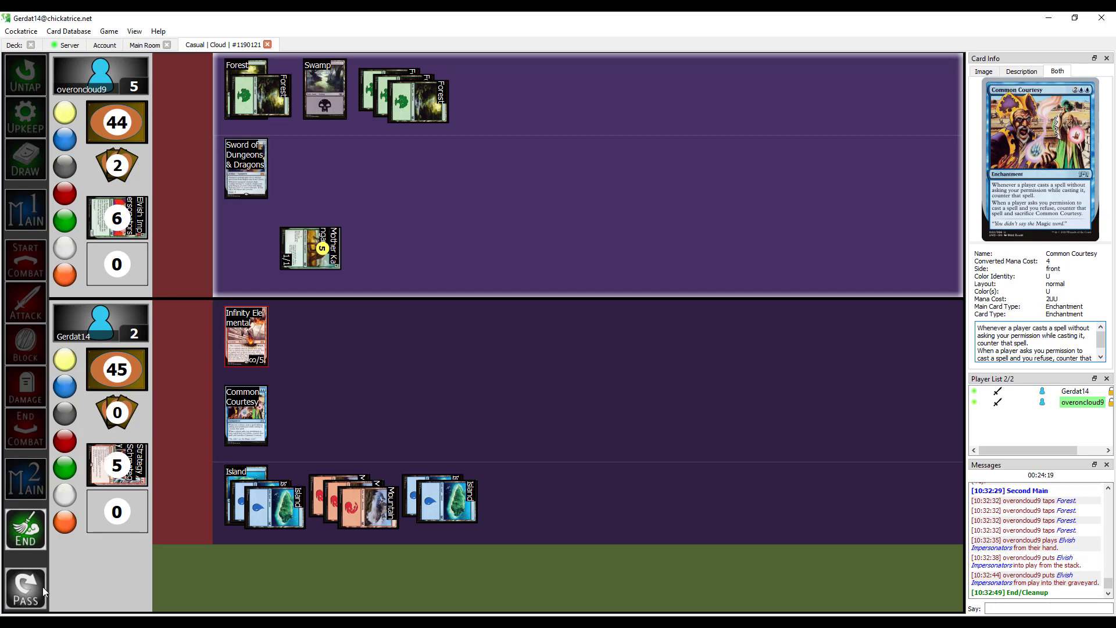
click(25, 594)
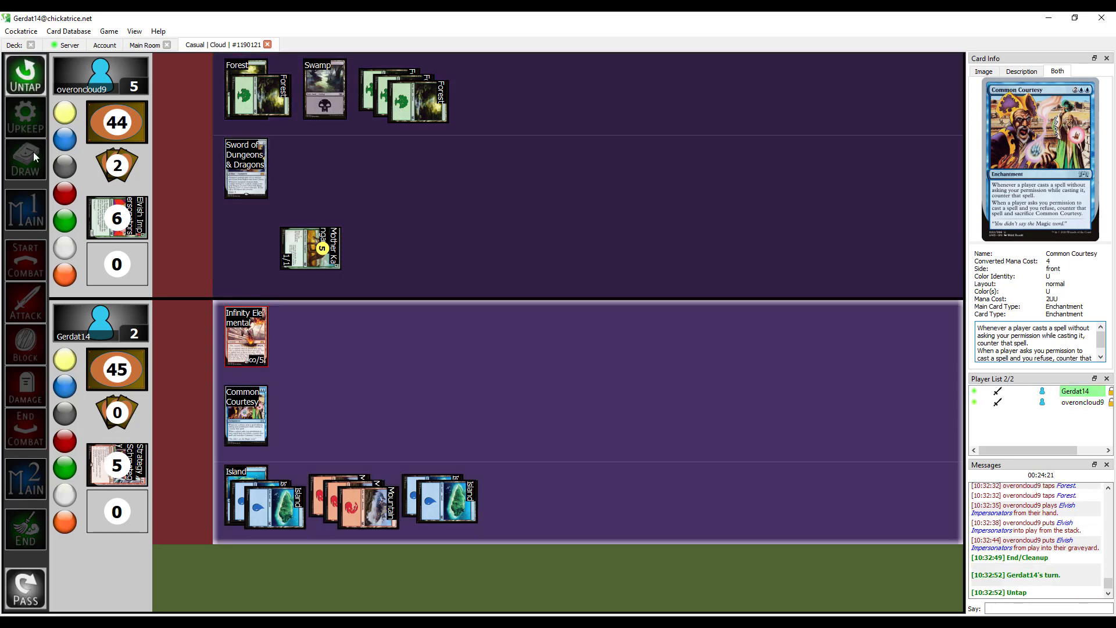
double_click(21, 85)
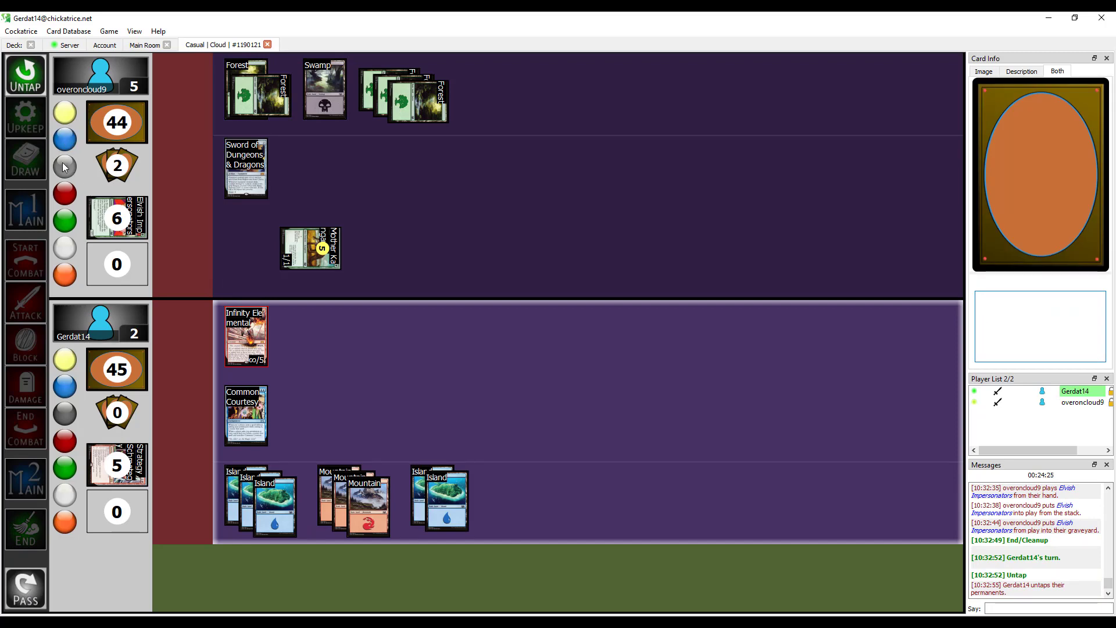
click(26, 112)
click(24, 157)
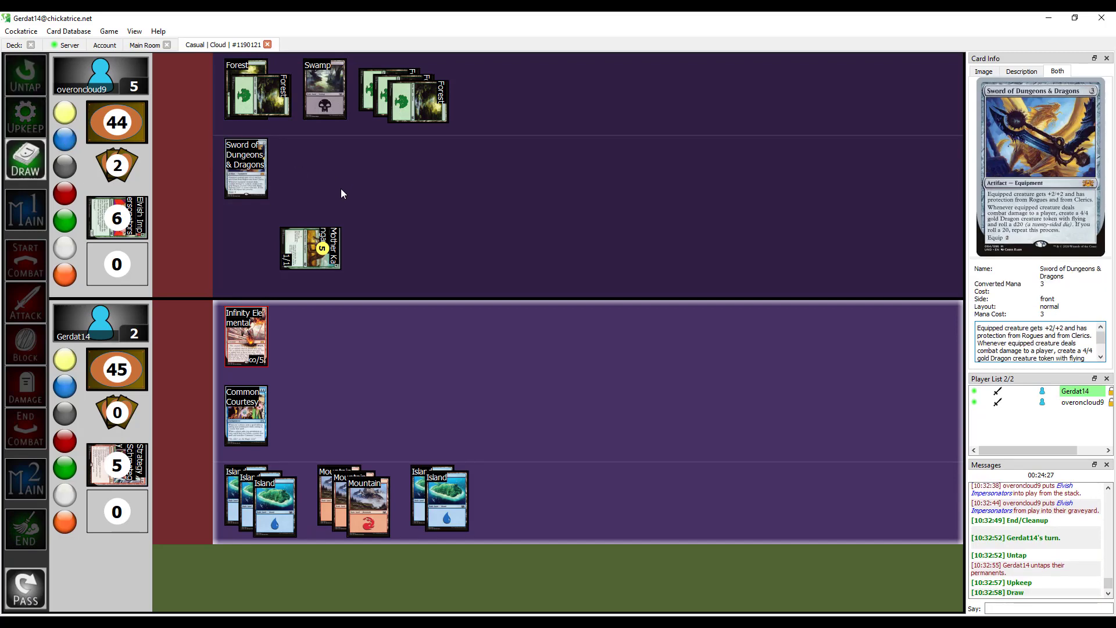
click(27, 219)
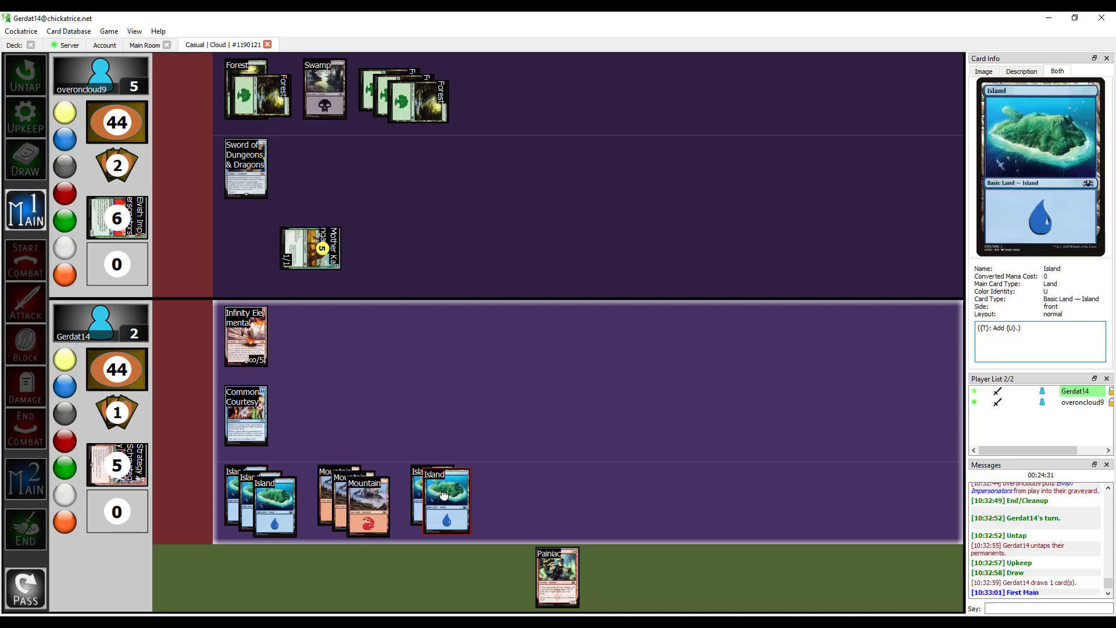
Tap two Islands and a Mountain, cast Painiac beside Infinity Elemental, and end the turn
double_click(429, 471)
double_click(366, 504)
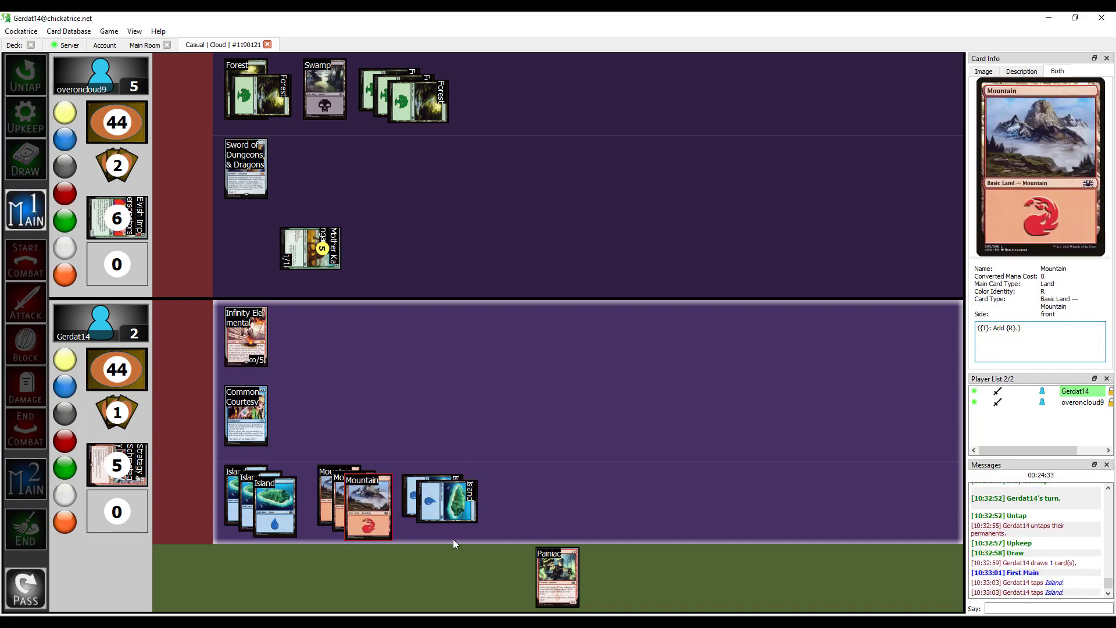
double_click(562, 576)
drag(177, 421, 361, 335)
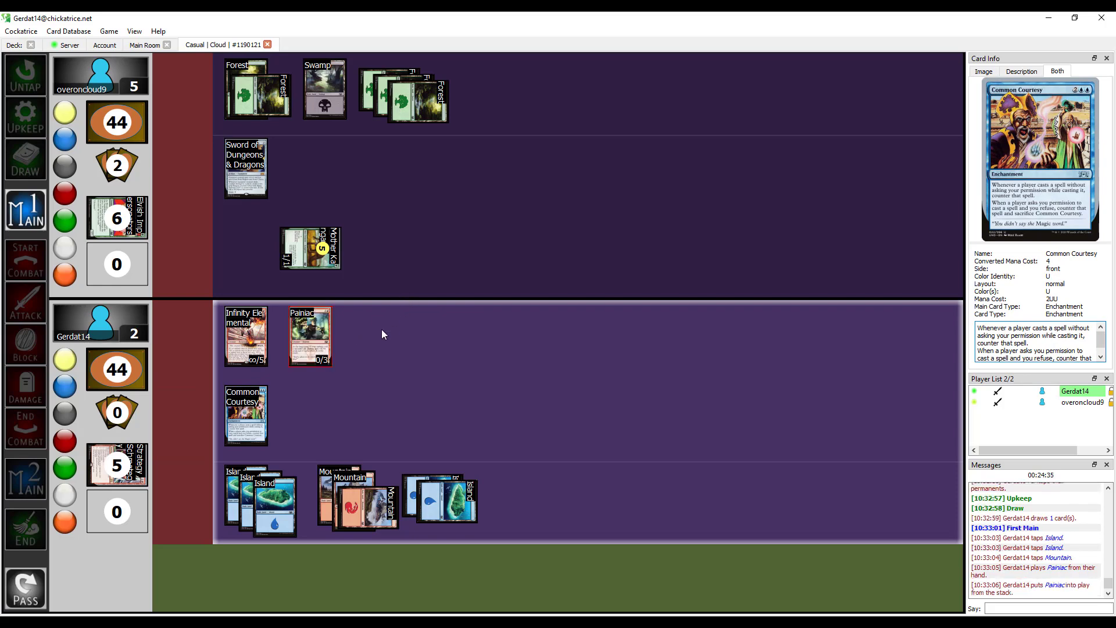
click(10, 529)
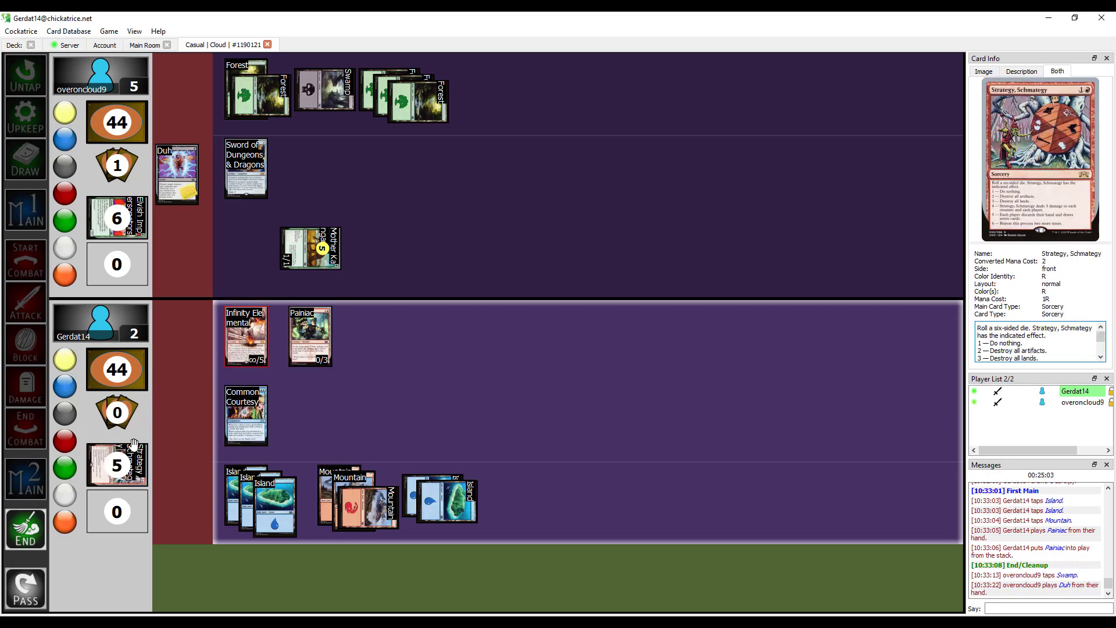
Send the destroyed Infinity Elemental to my graveyard and pass the turn to the opponent
key(ctrl+Delete)
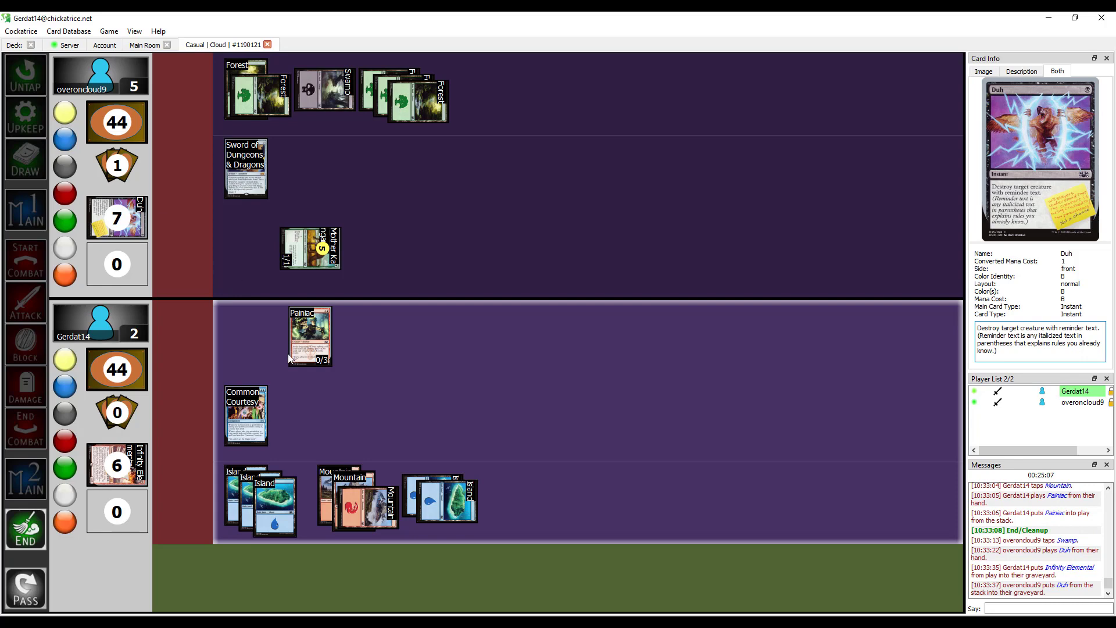
key(ctrl+Return)
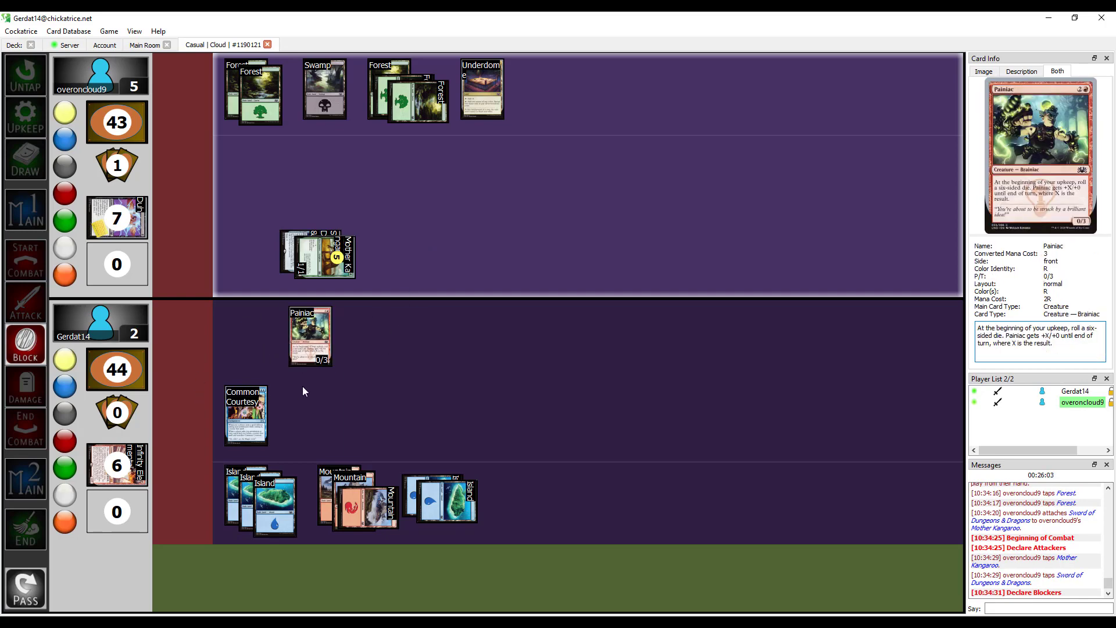
Block Mother Kangaroo with Painiac, graveyard Painiac and the targeted Mountain, and end the turn
right_click(316, 345)
click(369, 417)
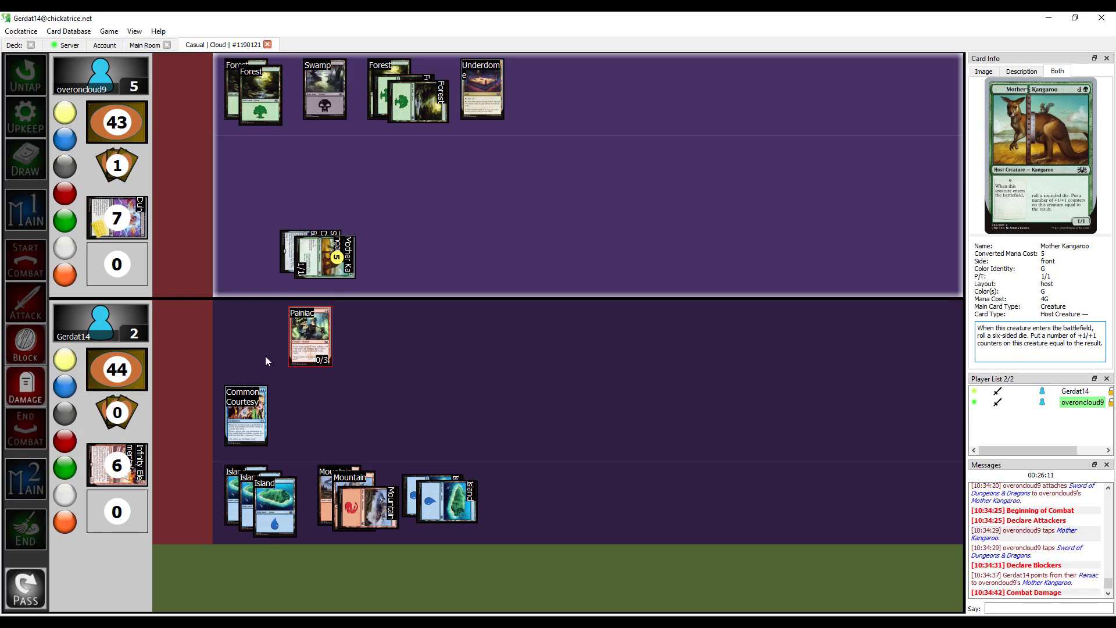
mouse_move(310, 340)
mouse_down()
mouse_move(143, 479)
mouse_move(122, 469)
mouse_up()
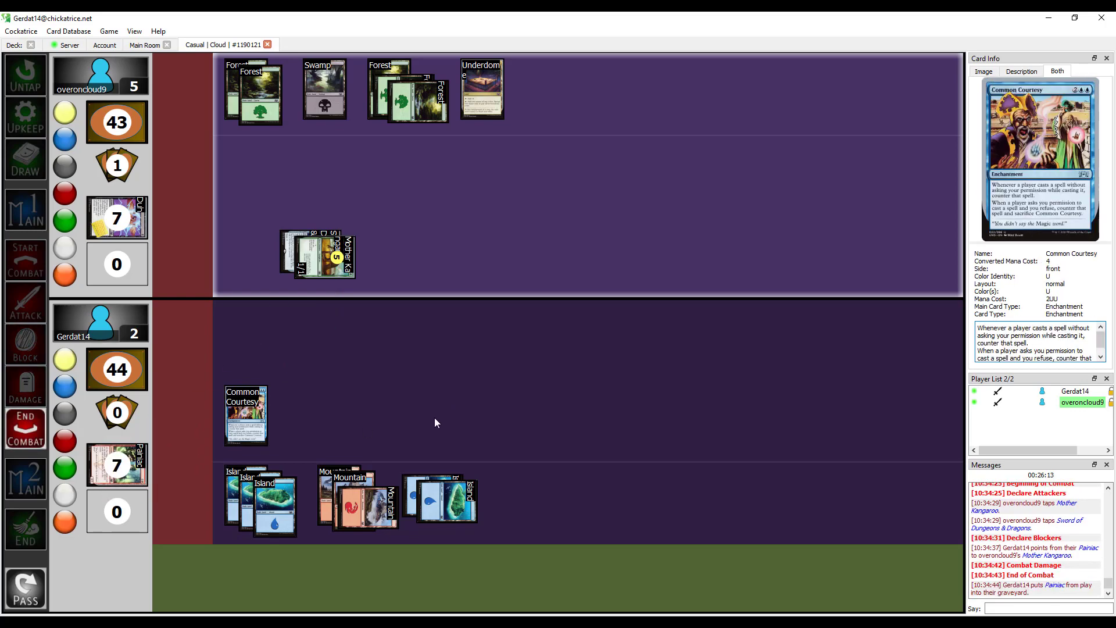
key(ctrl+space)
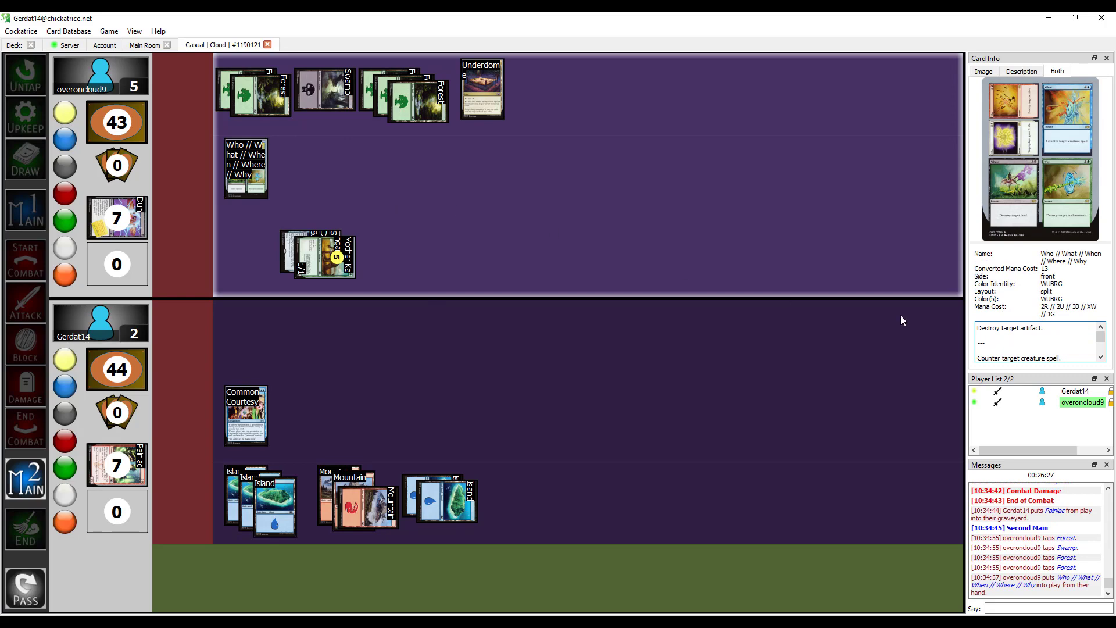
drag(1102, 338, 1103, 348)
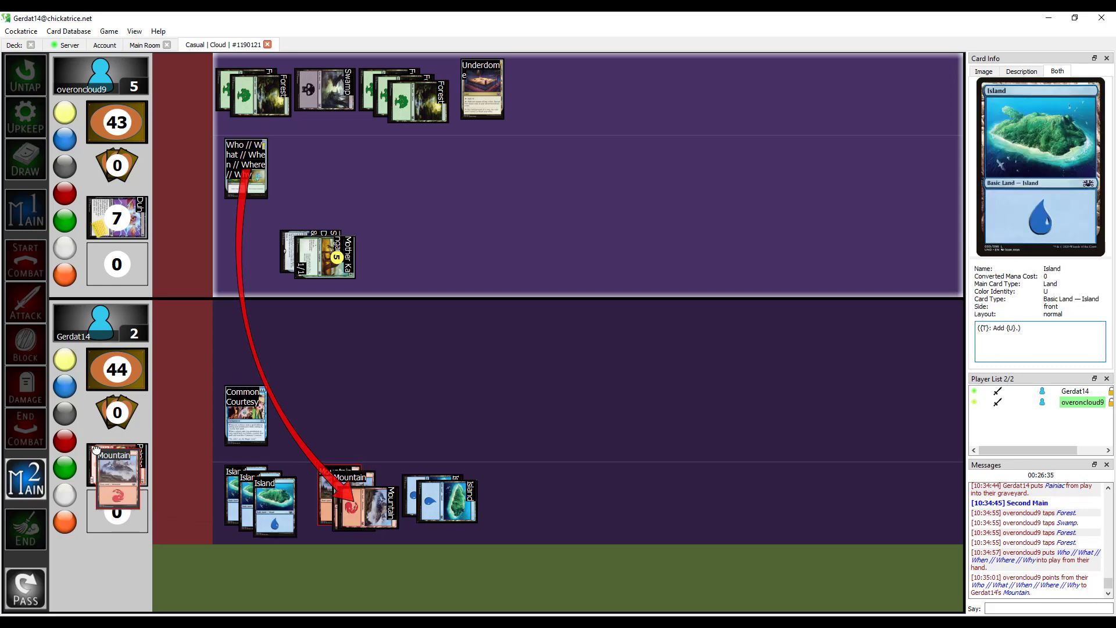
key(ctrl+Delete)
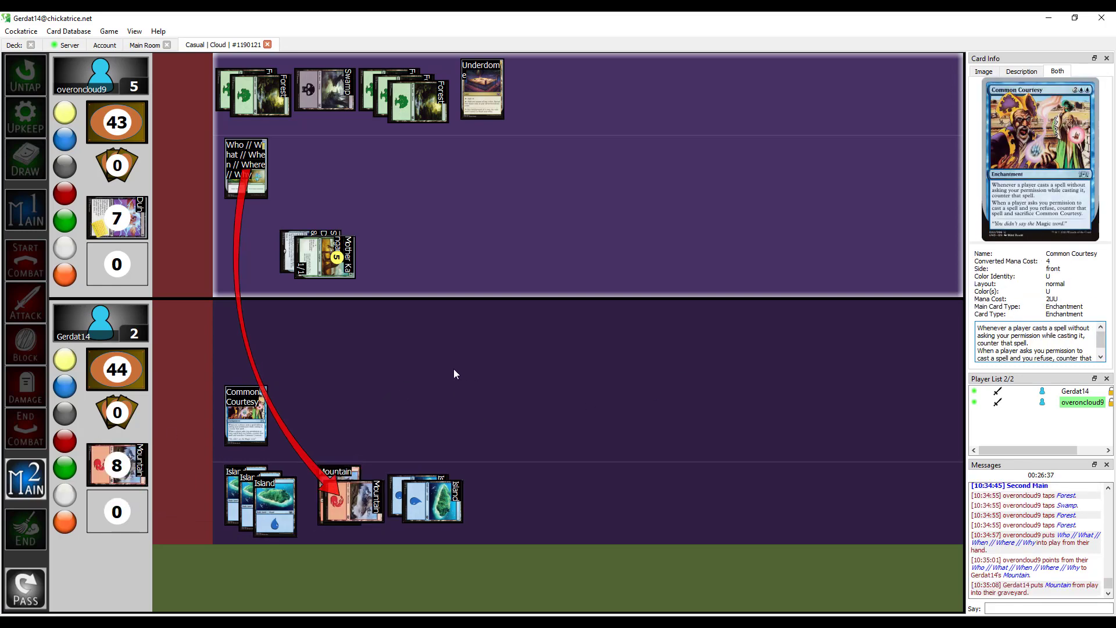
key(ctrl+space)
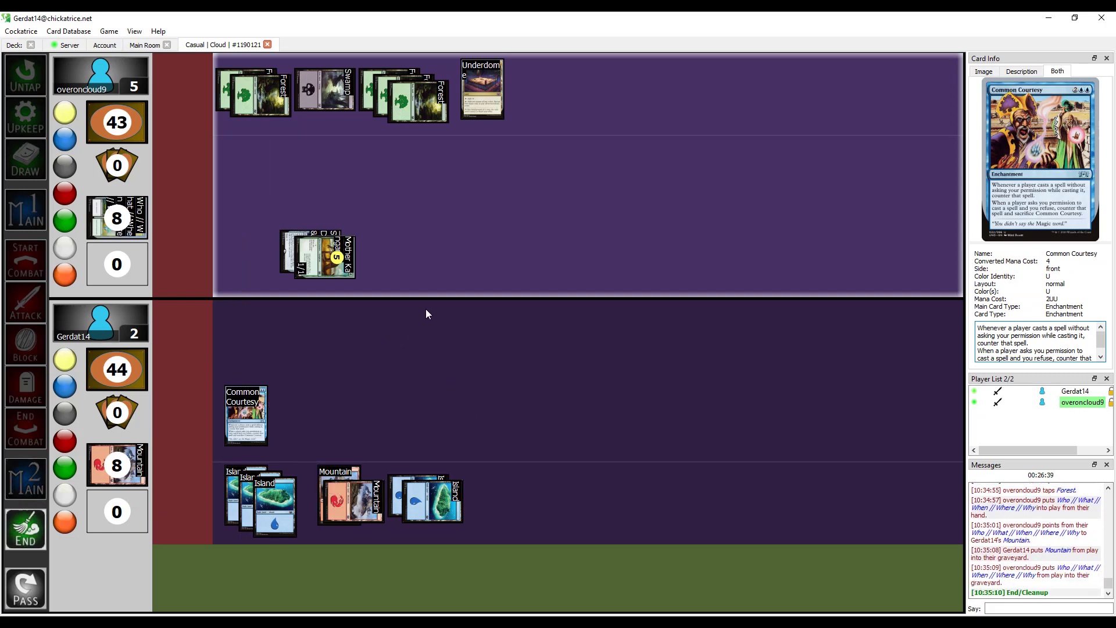
Begin the new turn, draw a card, and advance to the first main phase
click(27, 596)
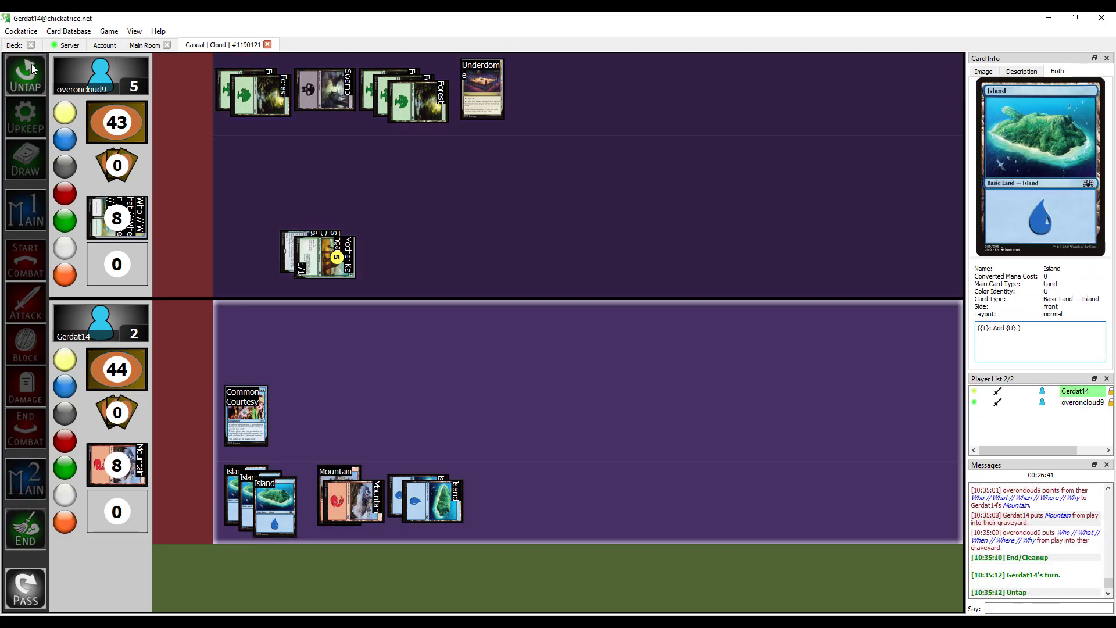
click(28, 114)
click(25, 162)
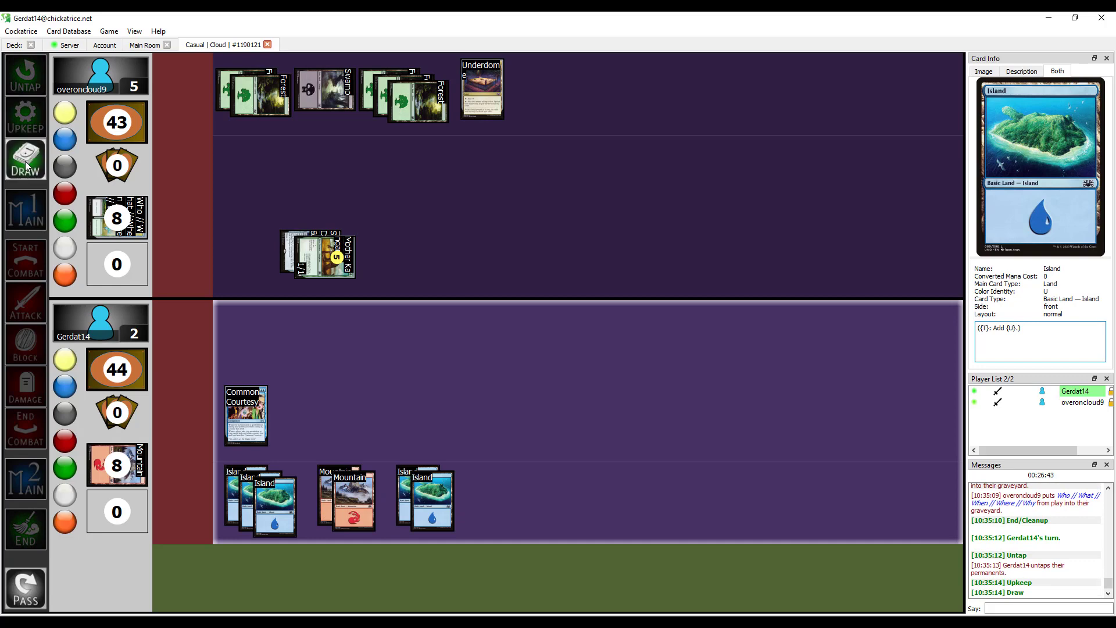
key(ctrl+d)
click(36, 195)
Tap two Islands, put a 2/2 Cheatyface onto the battlefield, and pass the turn
double_click(406, 469)
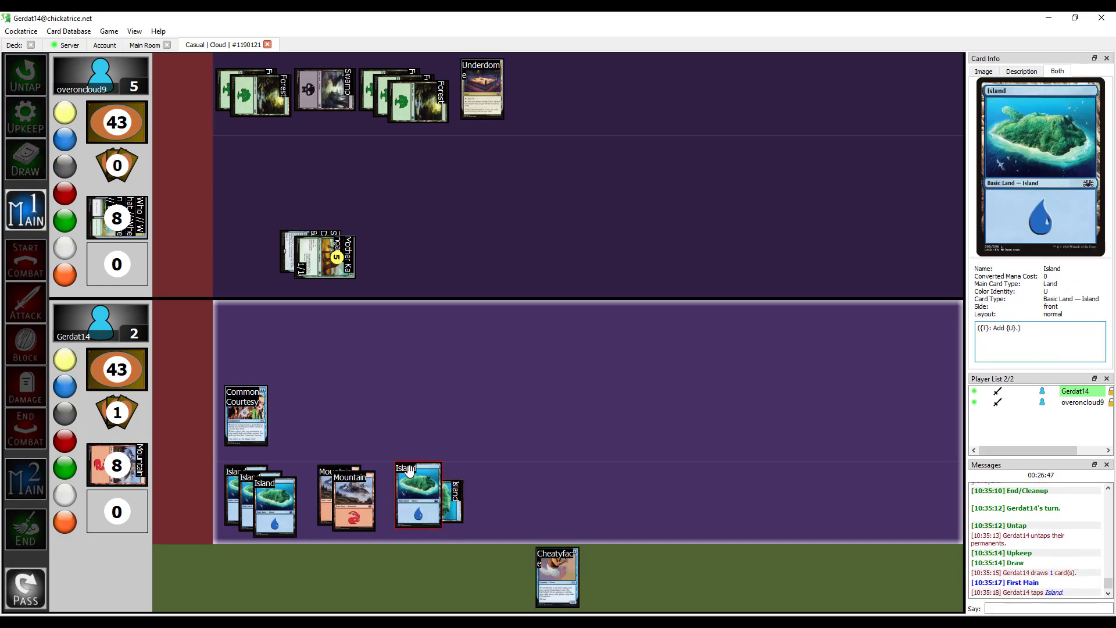
double_click(556, 575)
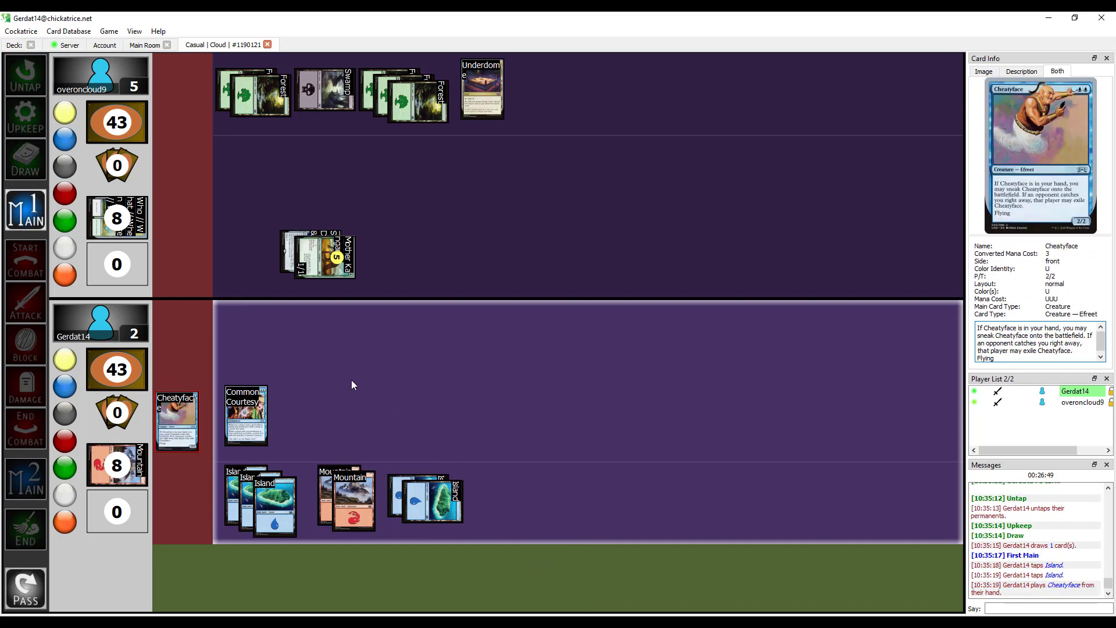
drag(217, 379, 240, 340)
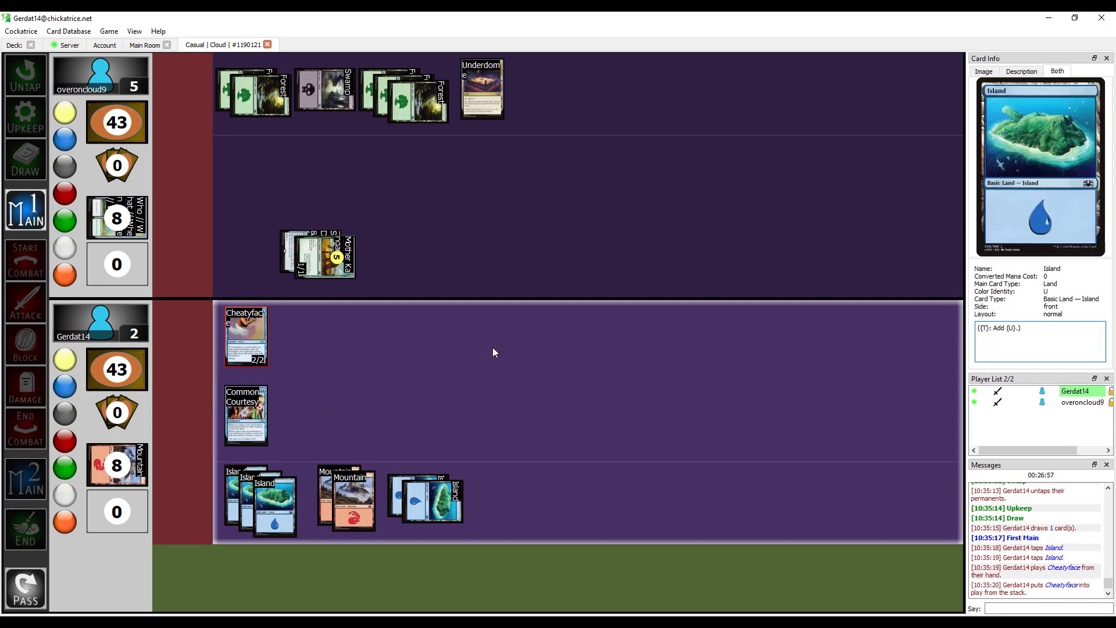
key(ctrl+F7)
key(ctrl+Return)
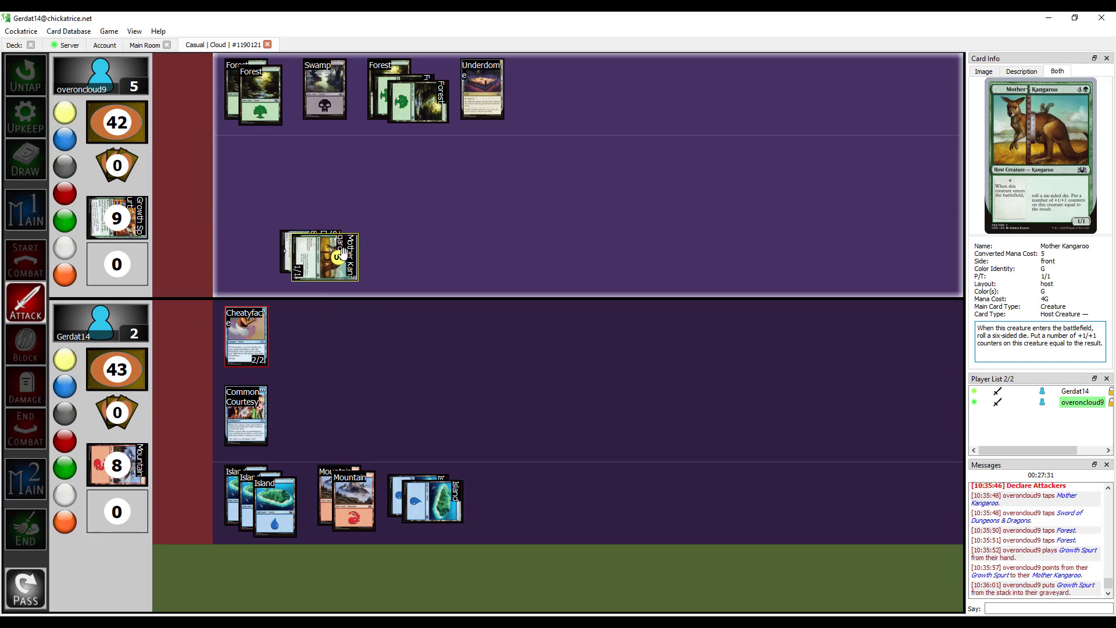
Block Mother Kangaroo with Cheatyface, move the dead Cheatyface to the graveyard, and advance to End
right_click(251, 333)
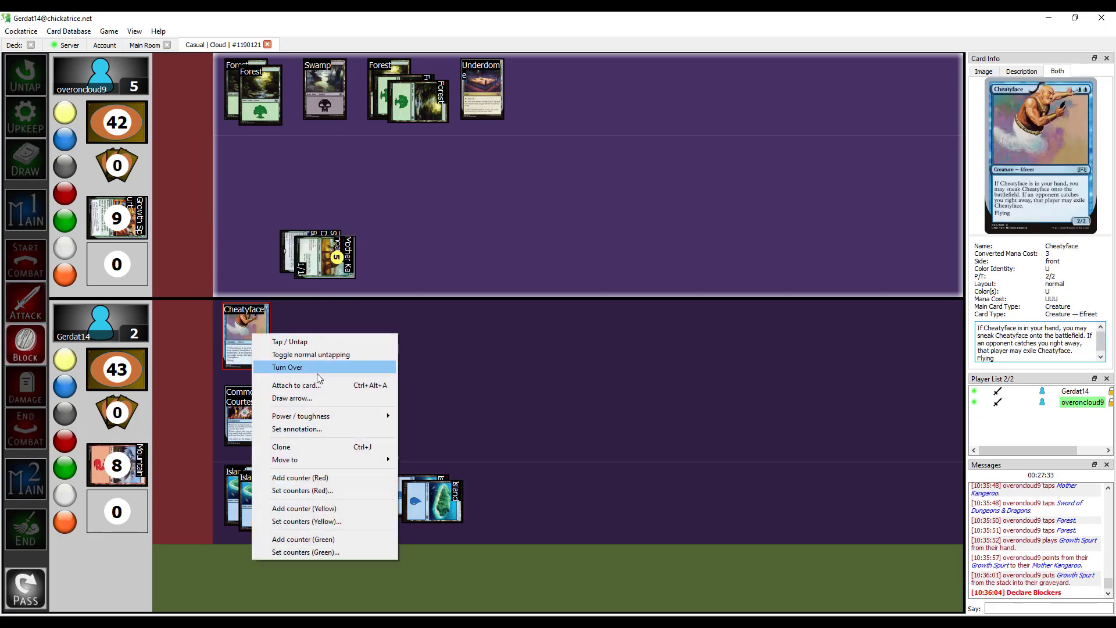
click(297, 394)
drag(327, 249, 327, 249)
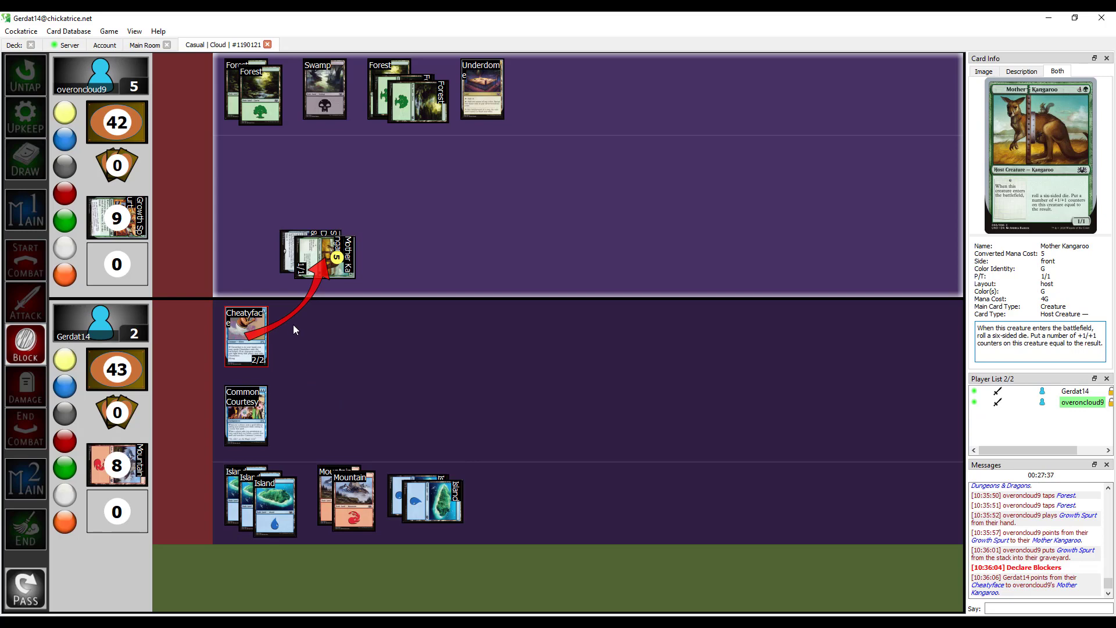
mouse_move(246, 331)
mouse_down()
mouse_move(225, 340)
mouse_move(304, 374)
mouse_move(117, 463)
mouse_up()
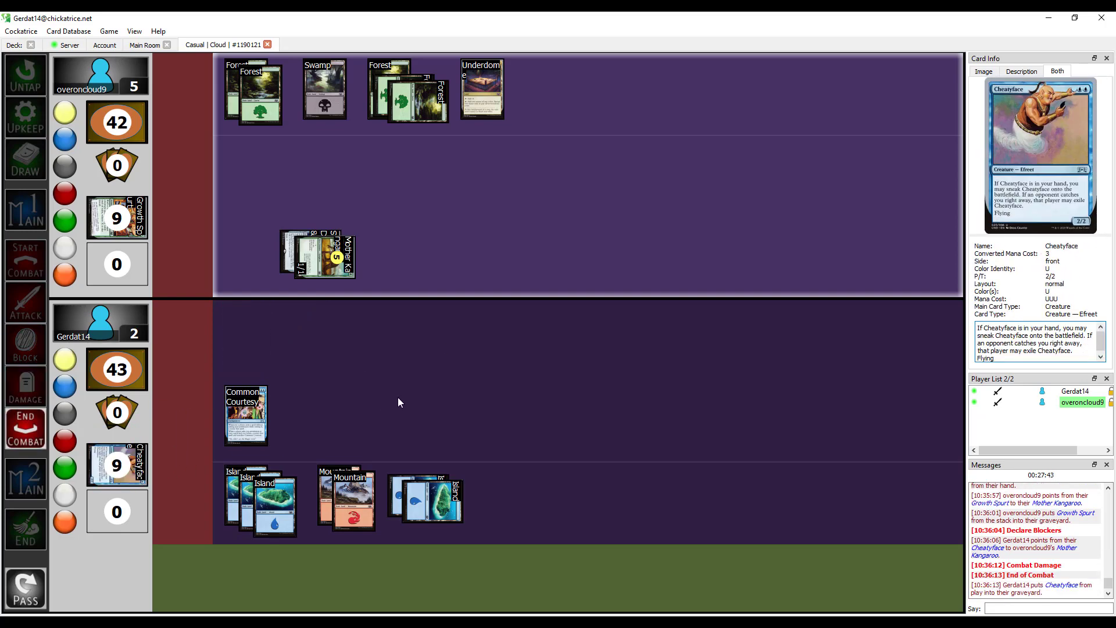
key(ctrl+space)
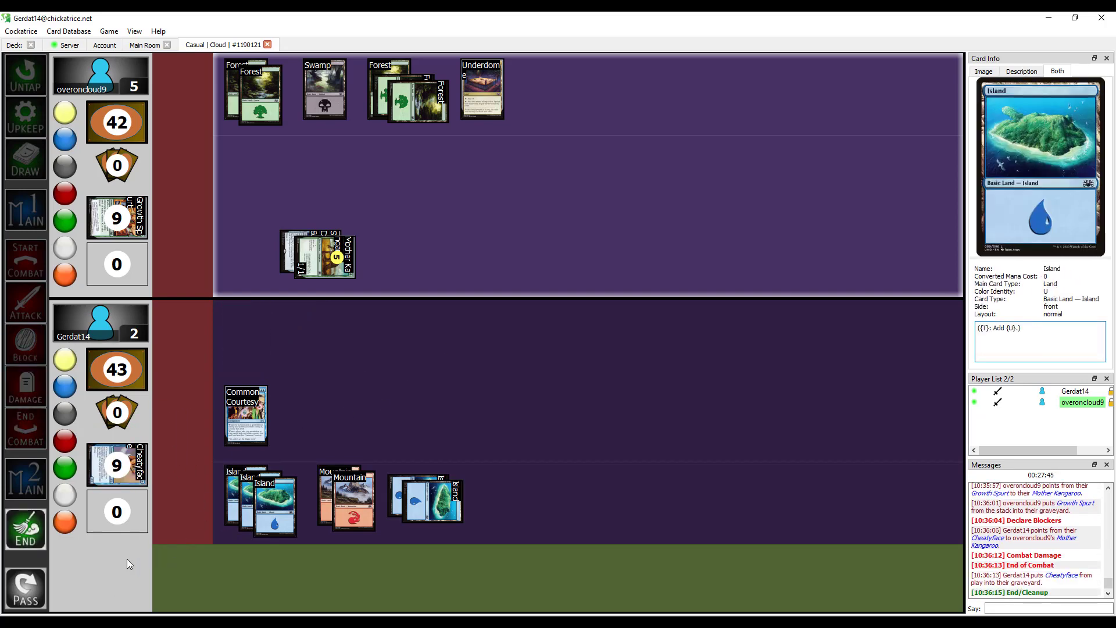
Begin my turn, untap, and advance through upkeep and draw to first main
click(25, 583)
click(26, 83)
click(23, 111)
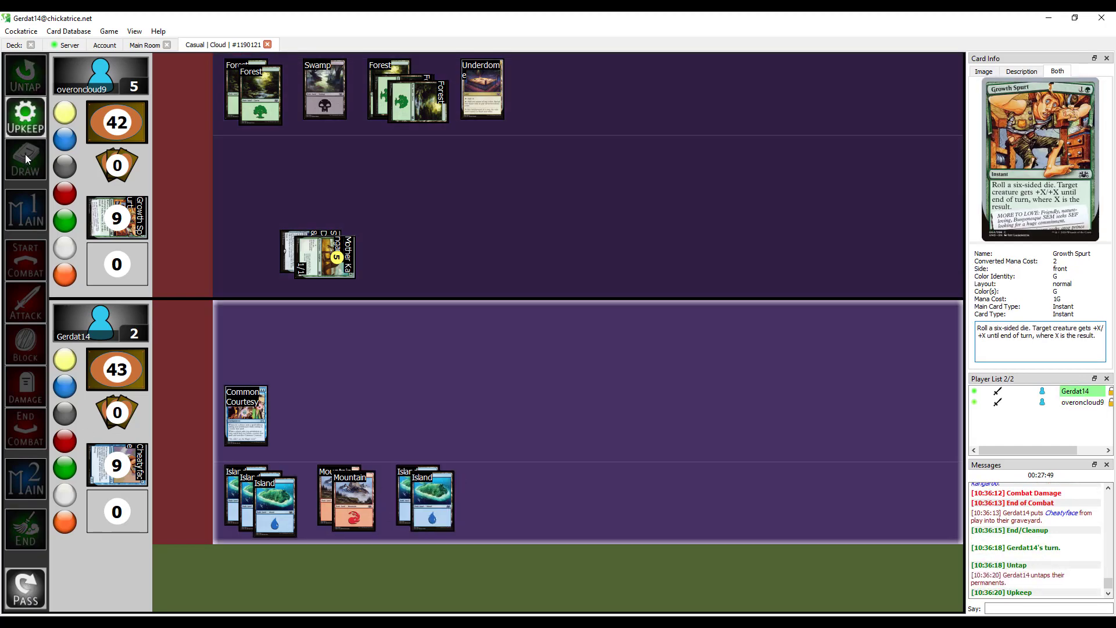
click(25, 155)
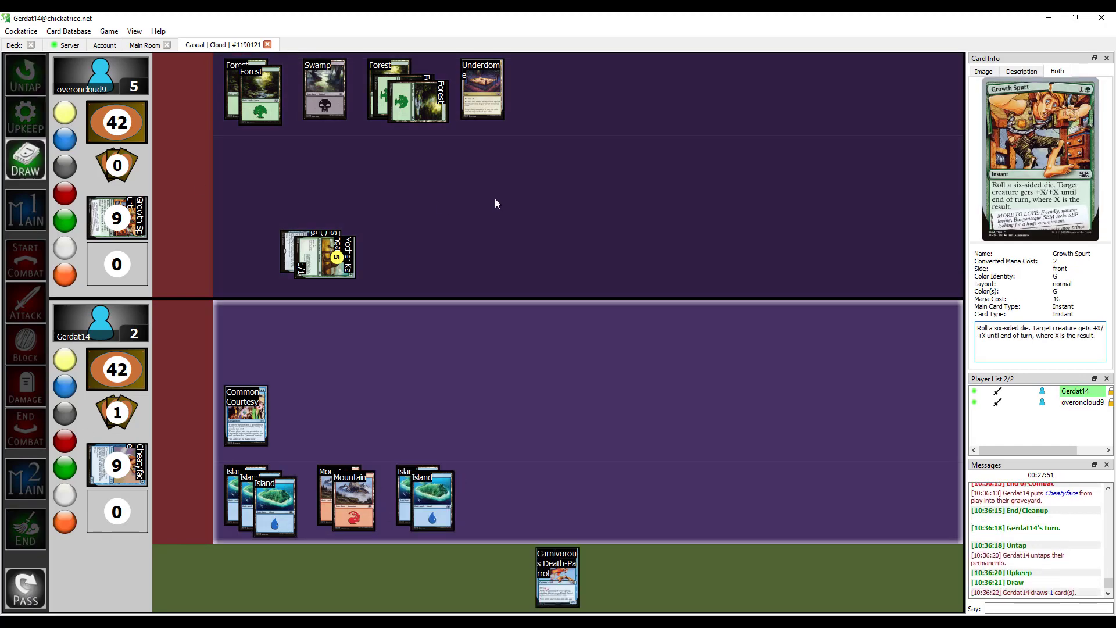
click(21, 213)
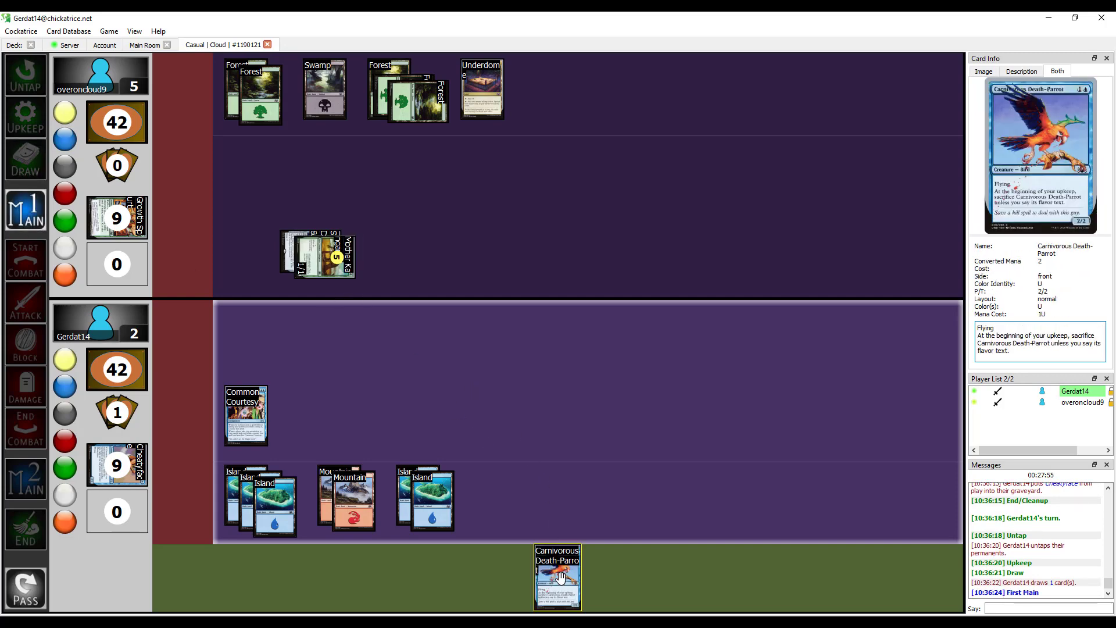
Tap an Island and a Mountain, cast Carnivorous Death-Parrot, and pass the turn
mouse_move(557, 577)
double_click(275, 506)
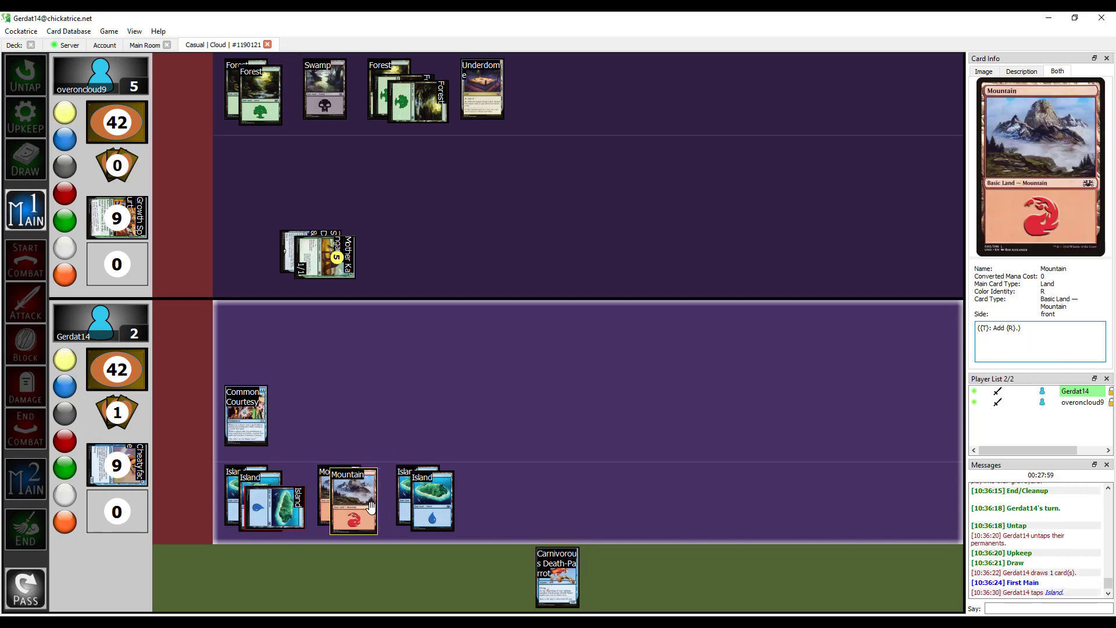
double_click(353, 501)
double_click(559, 571)
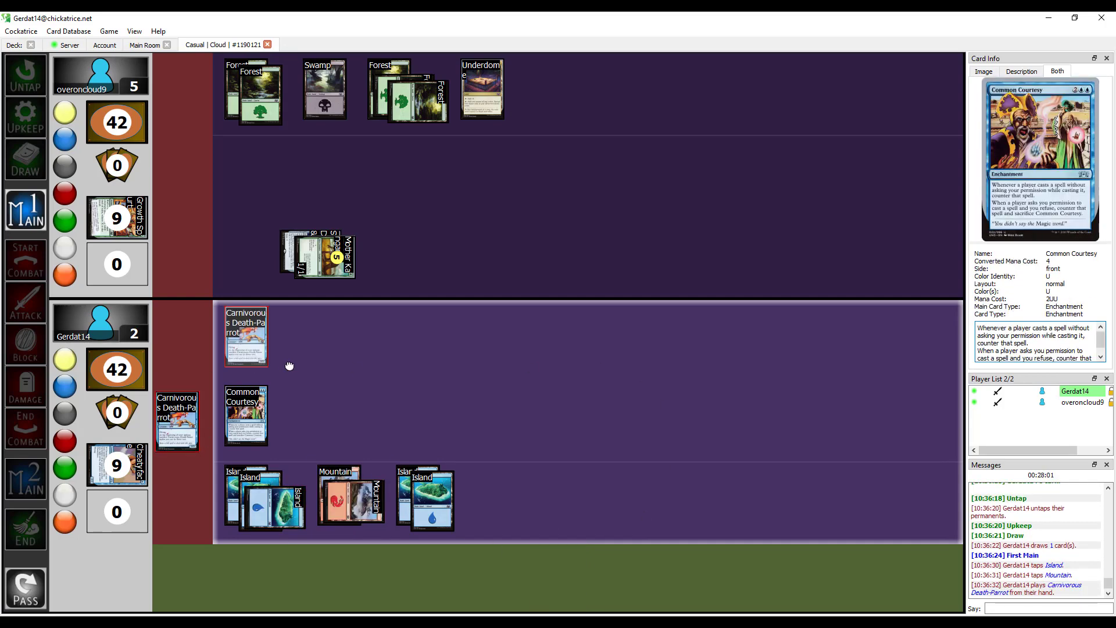
drag(177, 421, 244, 340)
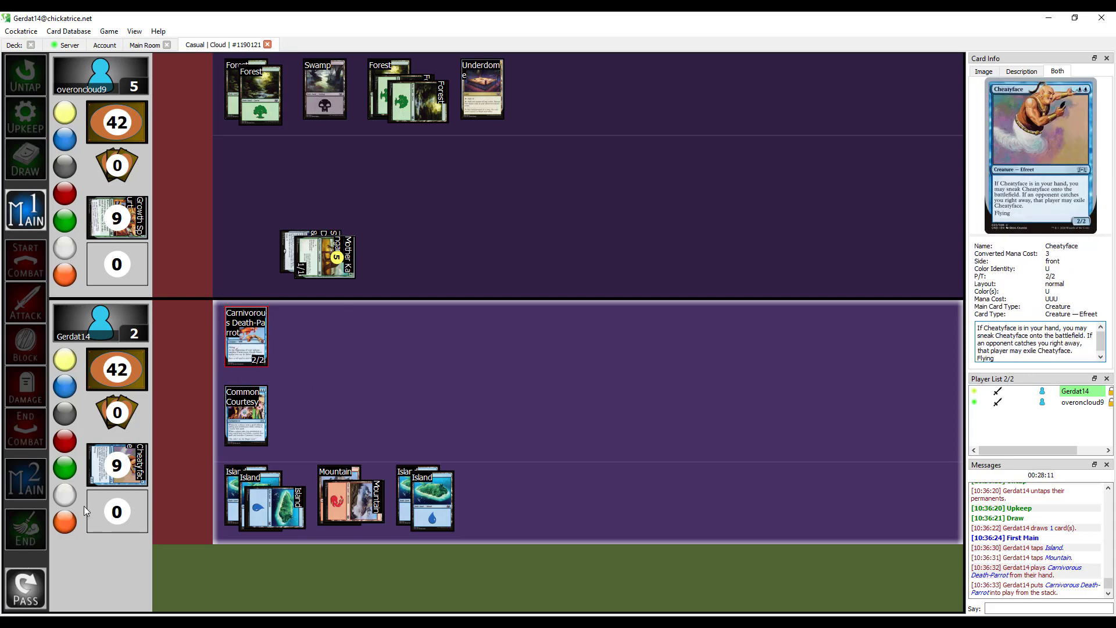
key(F10)
key(ctrl+Return)
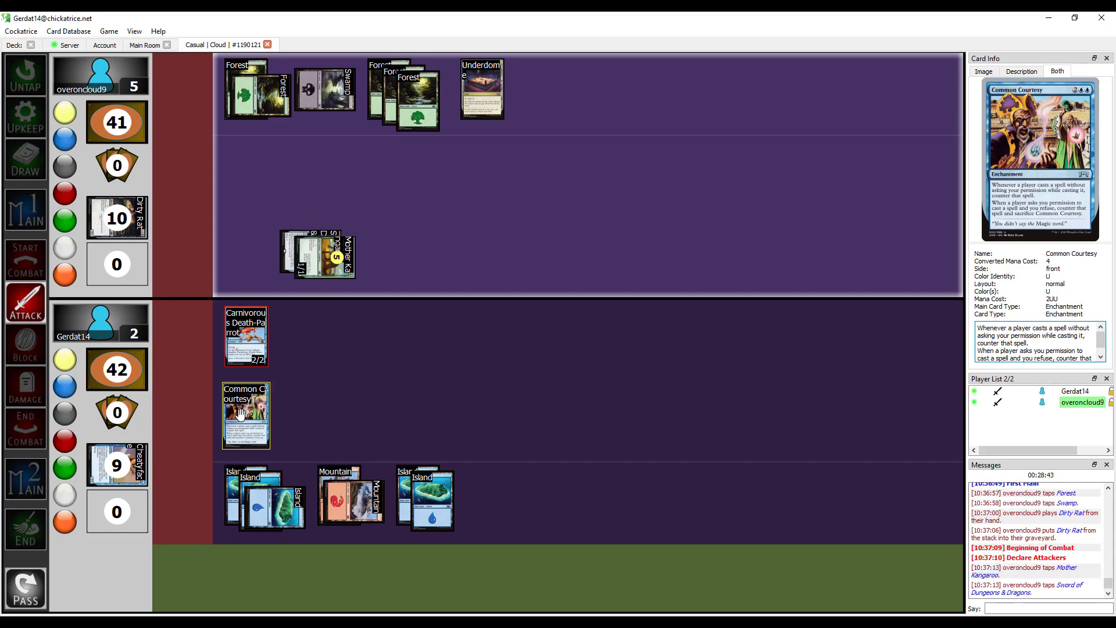
Block Mother Kangaroo with Carnivorous Death-Parrot and move the dead Parrot to the graveyard
right_click(264, 330)
click(324, 392)
click(323, 274)
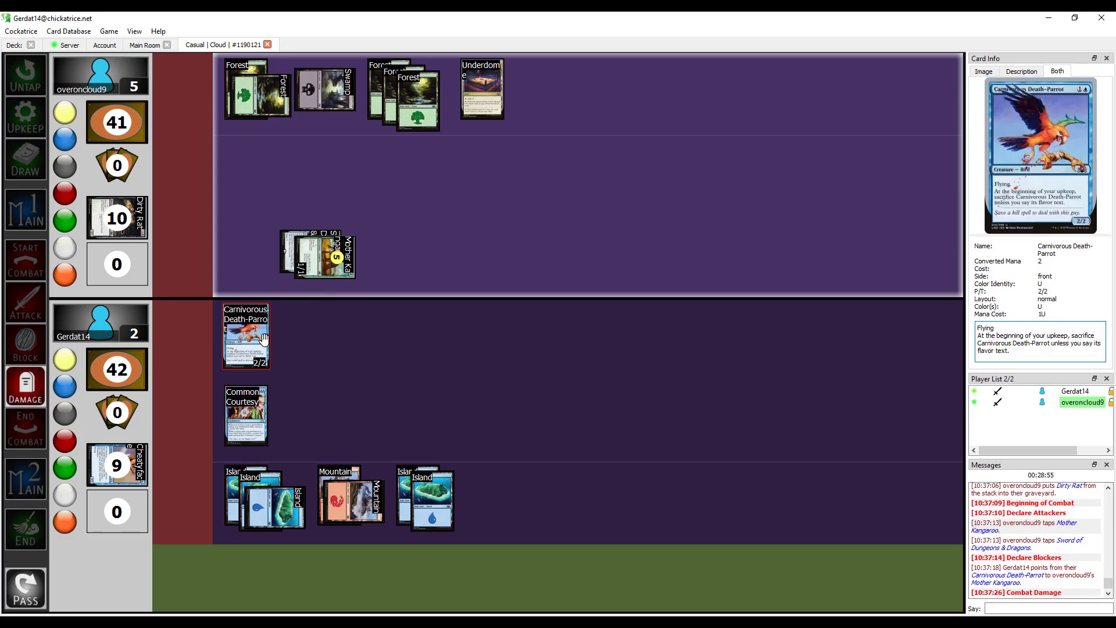
drag(246, 335, 117, 464)
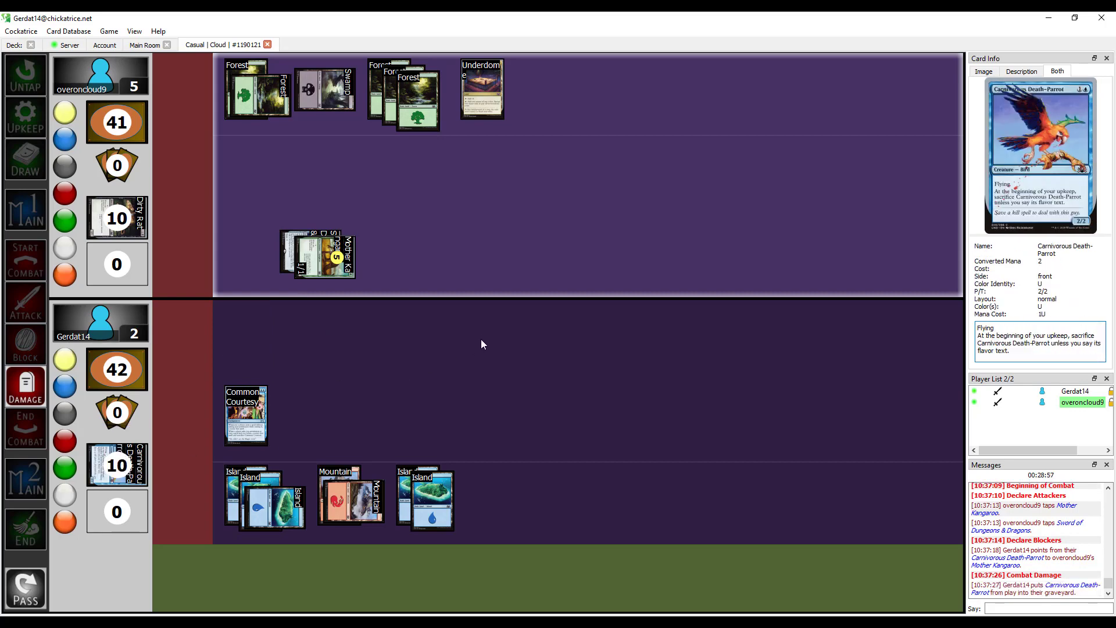
key(ctrl+space)
key(ctrl+space)
key(ctrl+space)
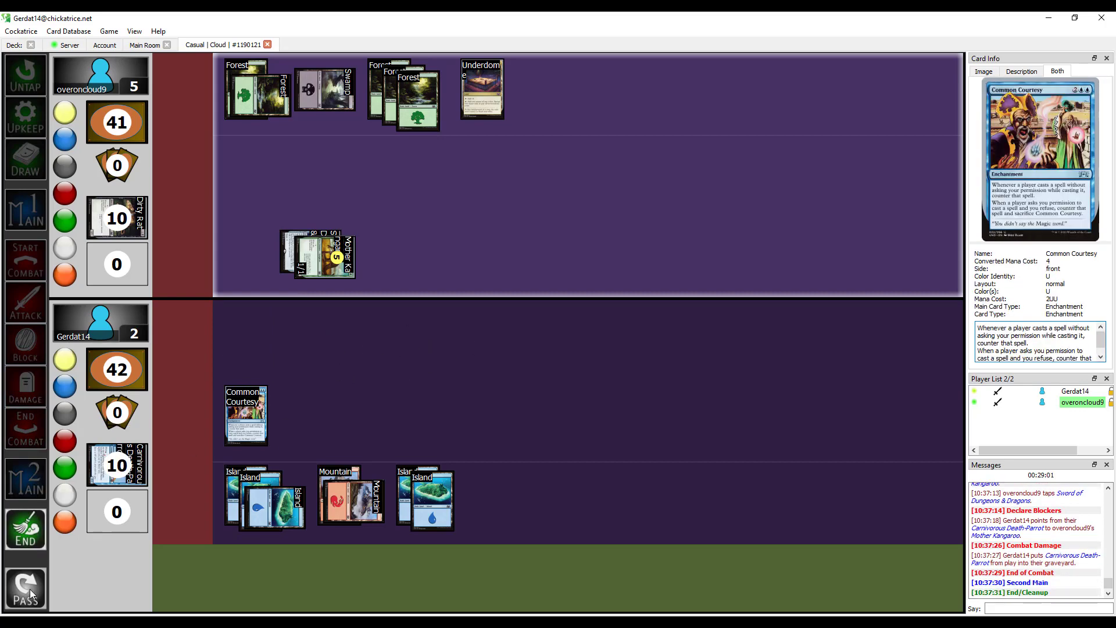
Start the new turn, untap all permanents, draw a card, and reach Main 1
click(33, 595)
double_click(29, 77)
click(29, 113)
click(28, 164)
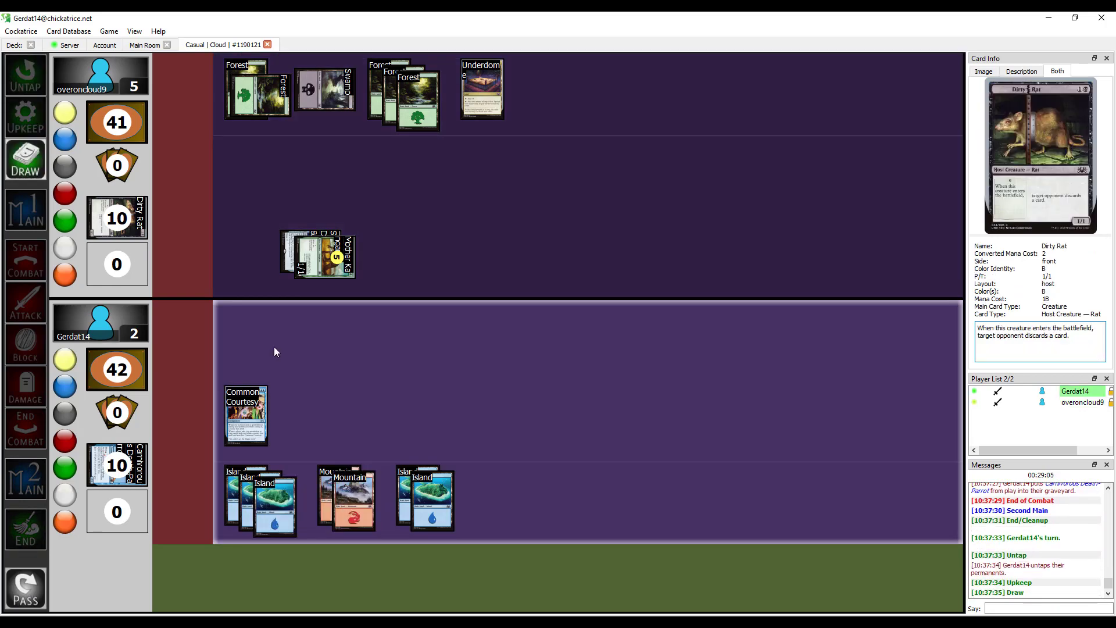
key(ctrl+d)
key(ctrl+space)
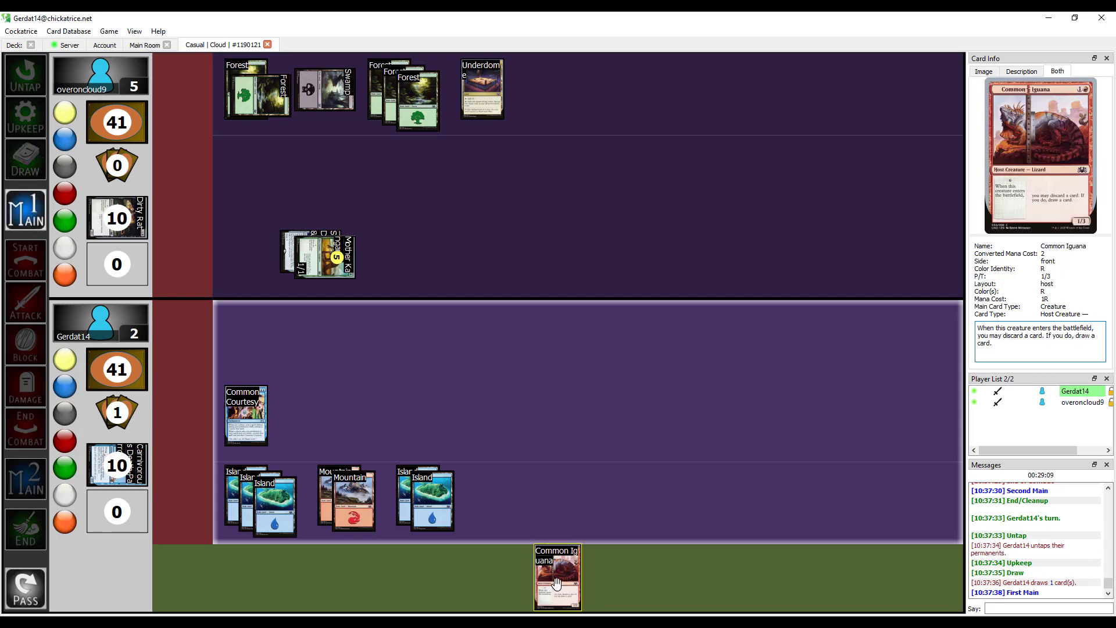
Tap an Island and a Mountain to put Common Iguana onto the battlefield
double_click(428, 501)
double_click(349, 501)
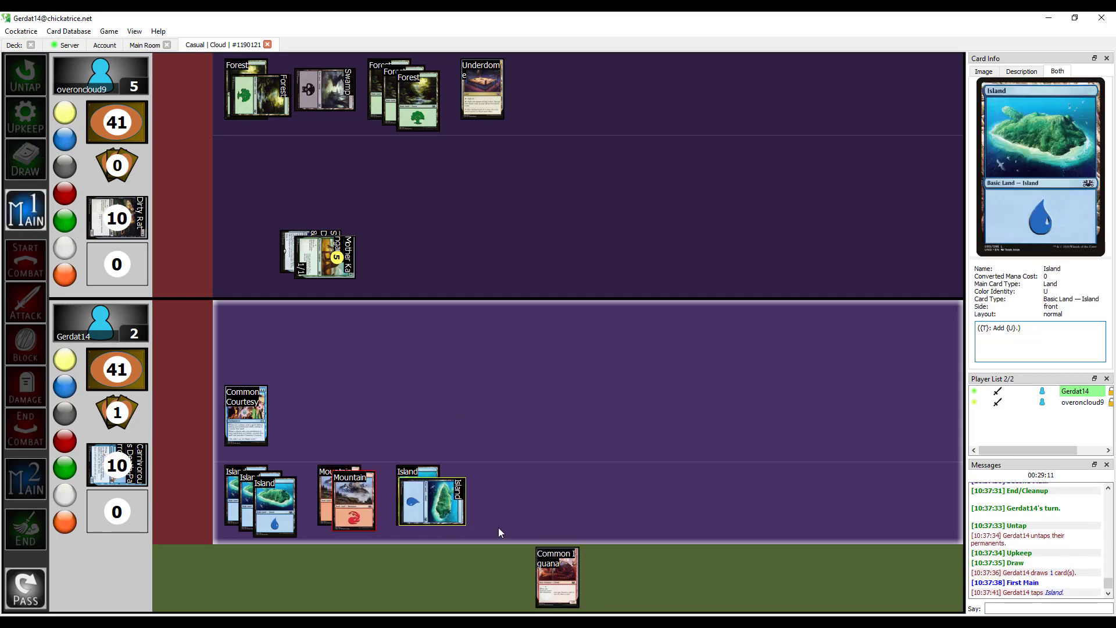
double_click(555, 559)
double_click(177, 421)
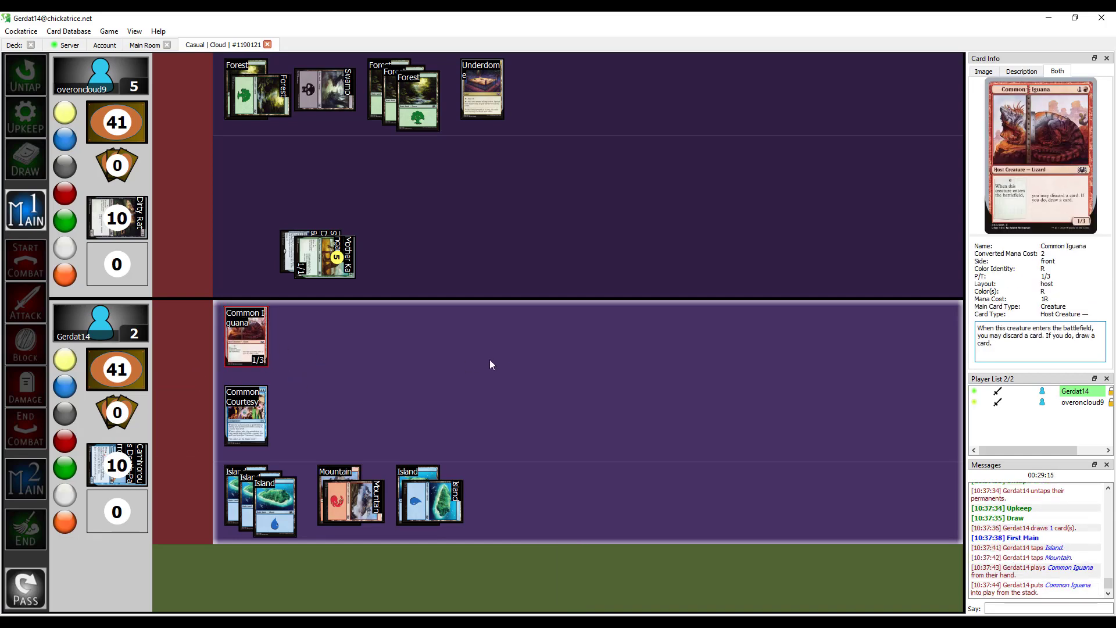
click(27, 536)
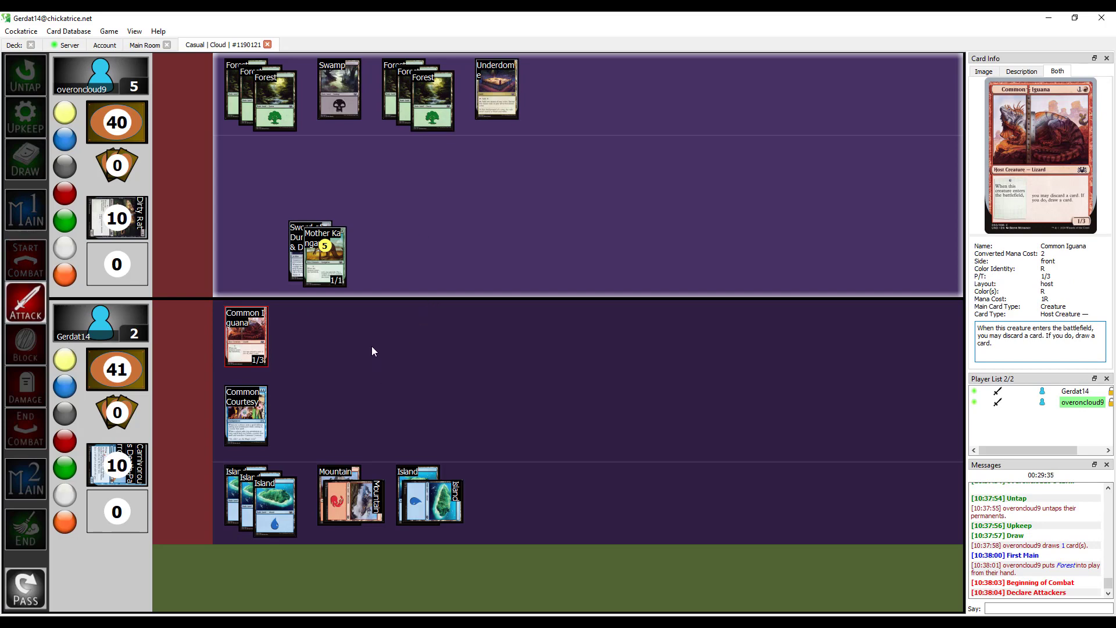
Block the attacking Mother Kangaroo with Common Iguana
right_click(245, 348)
click(302, 404)
drag(324, 289, 324, 278)
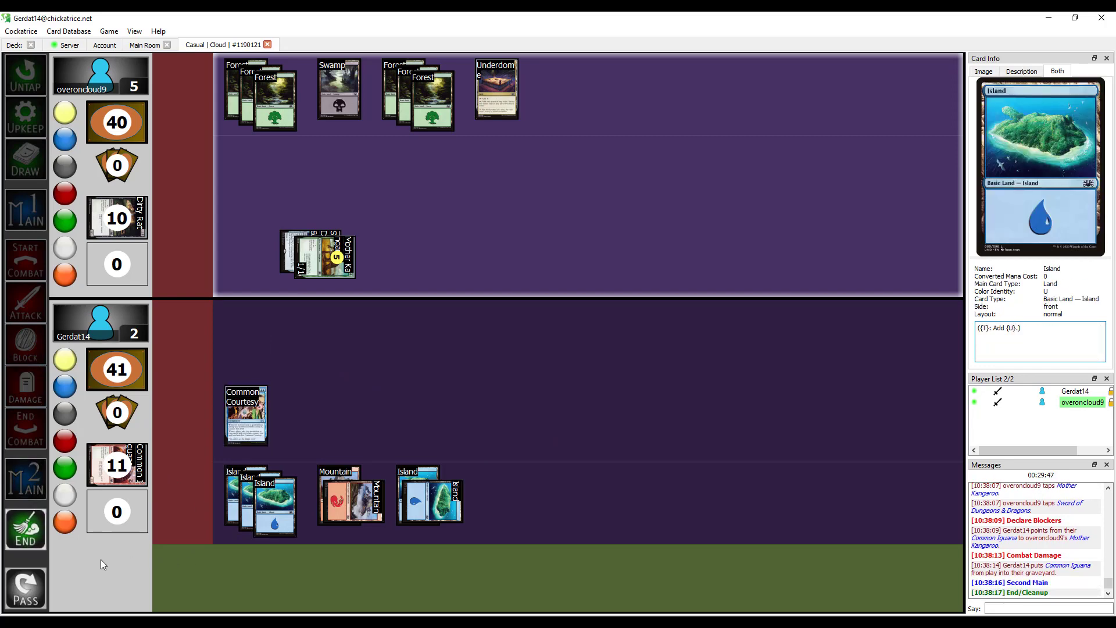
Untap, draw, and play the drawn Mountain onto the battlefield
click(31, 589)
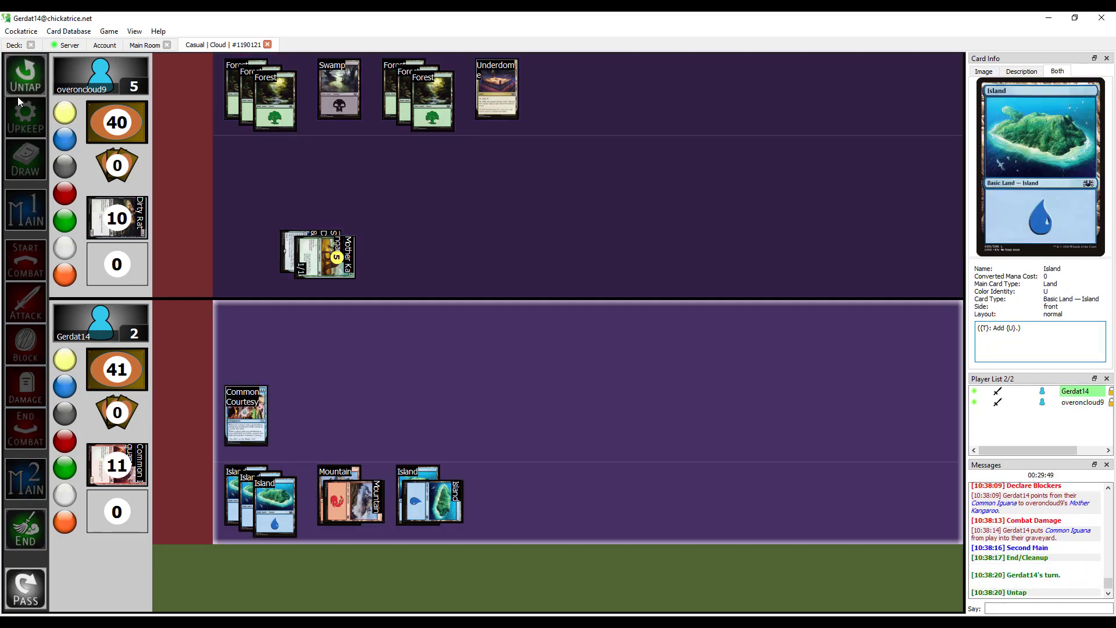
click(31, 155)
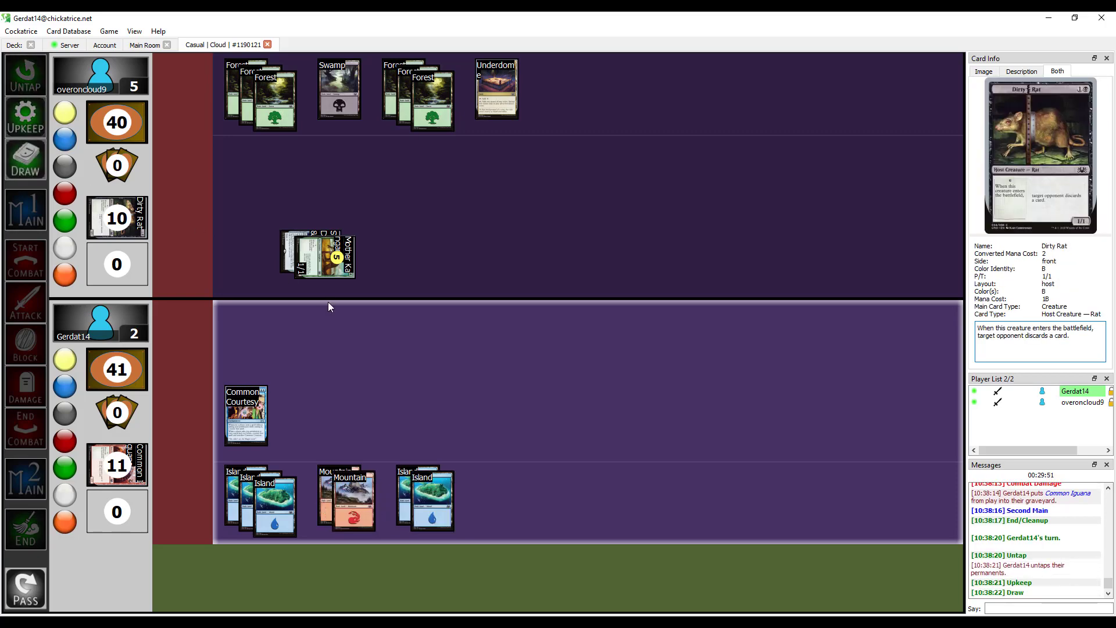
click(31, 206)
drag(565, 578, 662, 487)
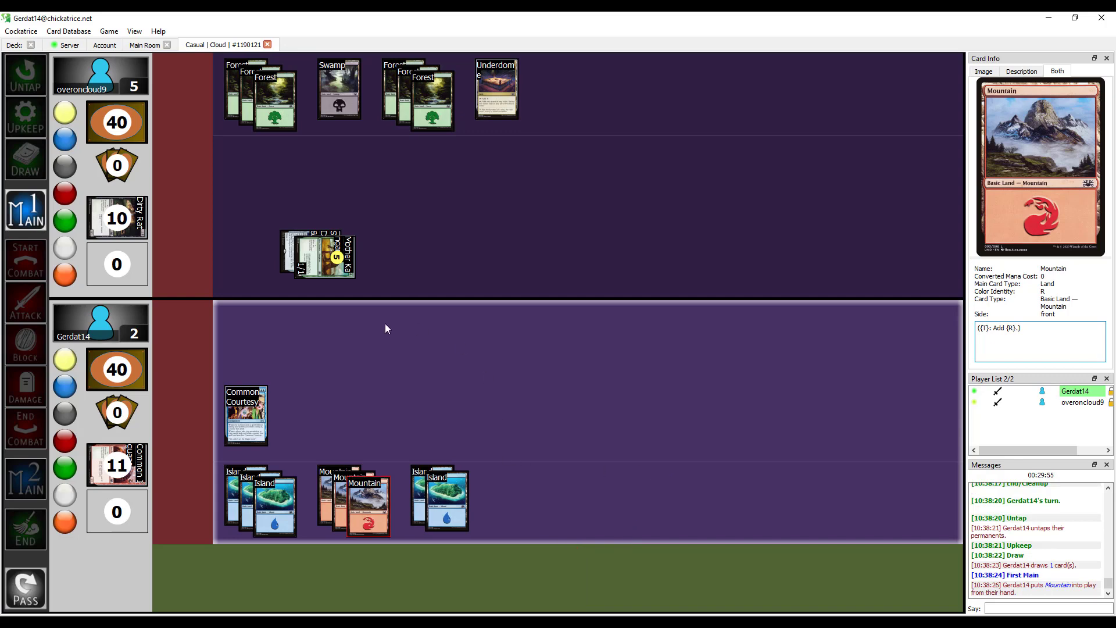
click(447, 502)
click(367, 451)
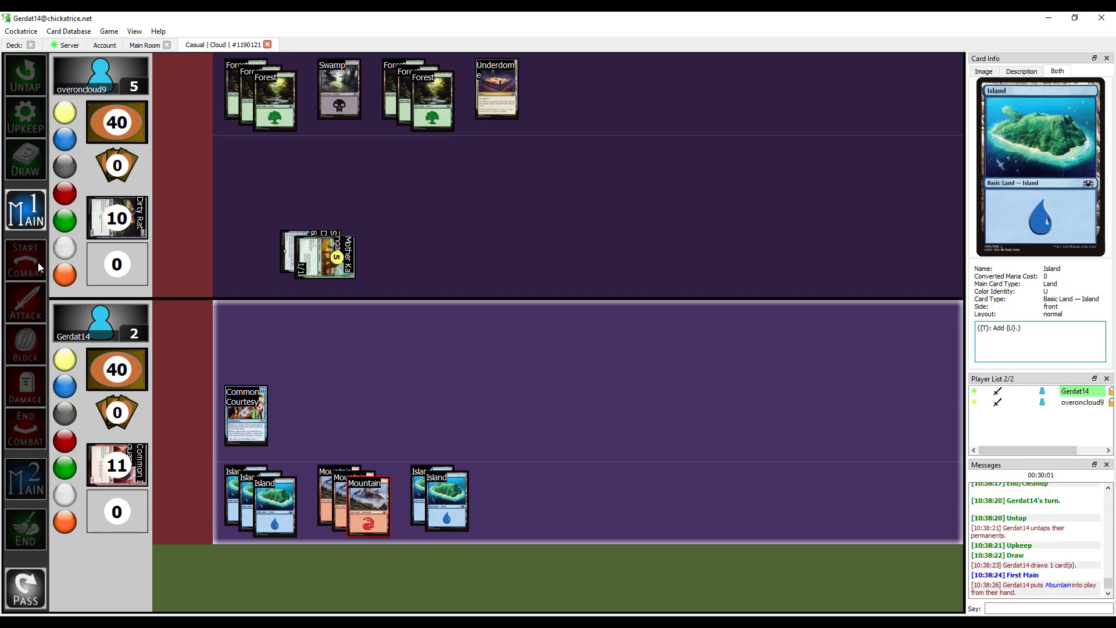
Move to combat, tap every Island and Mountain, and skip to End/Cleanup
click(43, 272)
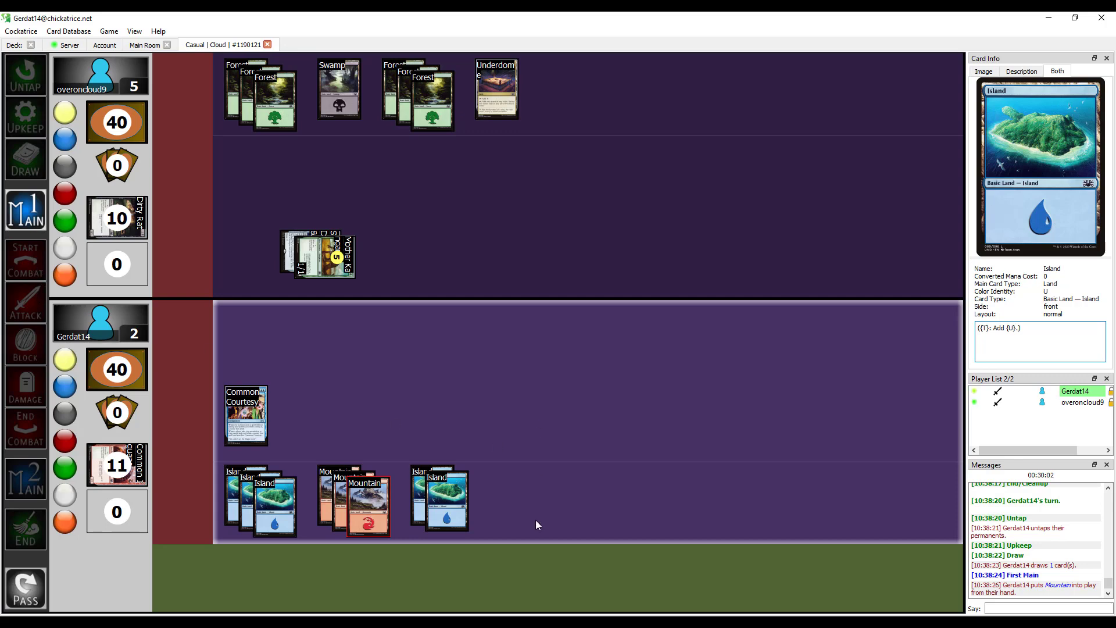
double_click(454, 512)
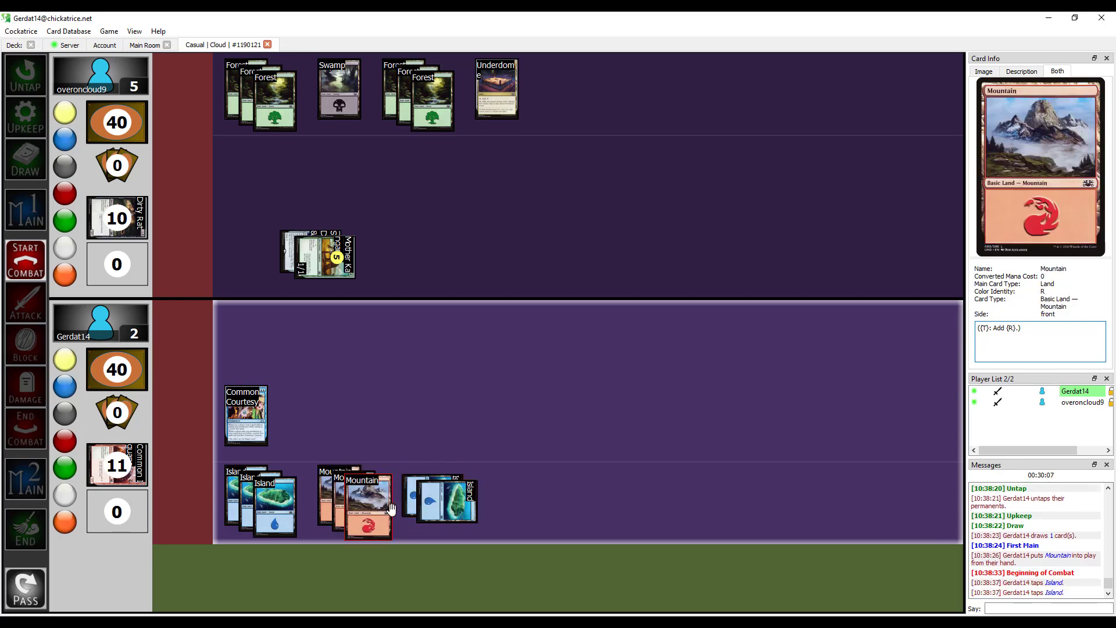
double_click(368, 505)
double_click(336, 489)
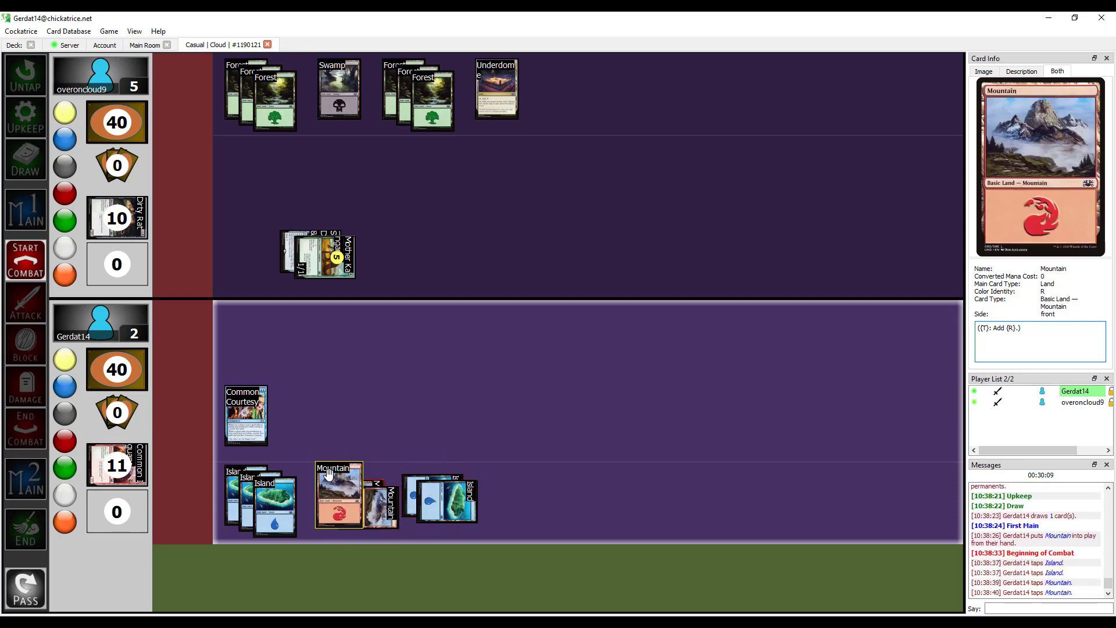
double_click(263, 476)
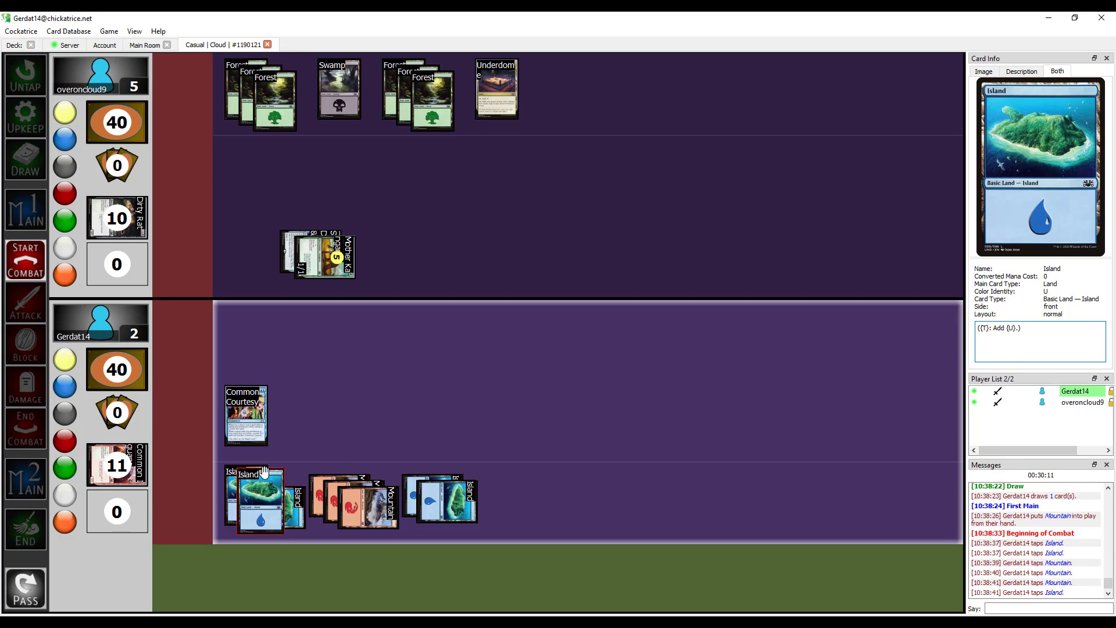
double_click(264, 472)
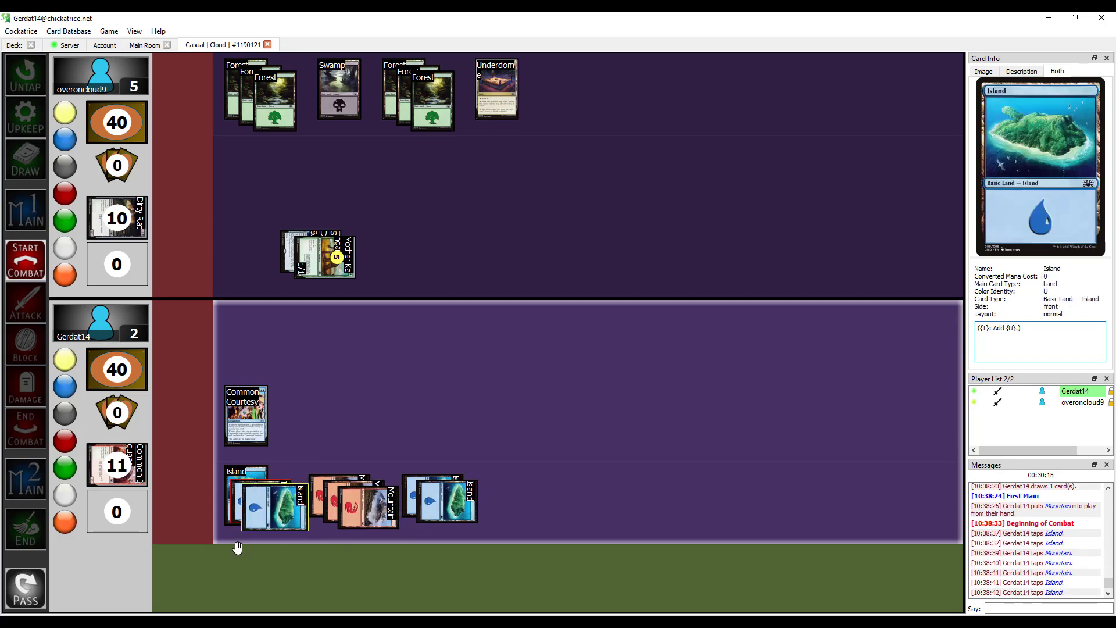
double_click(36, 530)
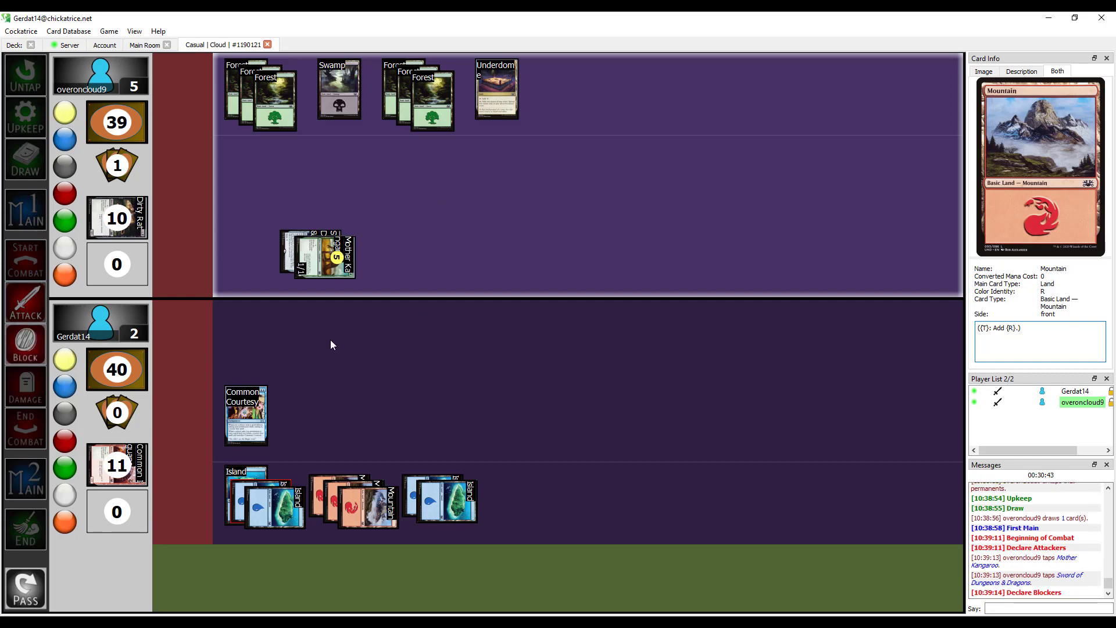
Lower your life counter down to -6
right_click(137, 337)
right_click(137, 337)
right_click(137, 337)
right_click(137, 338)
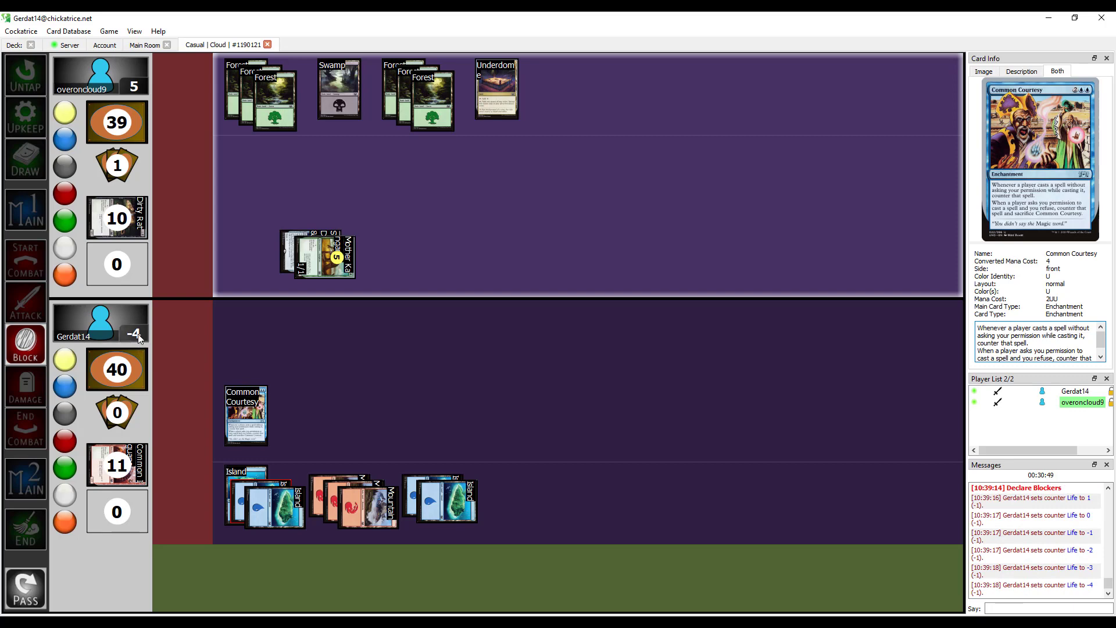
right_click(138, 338)
right_click(138, 338)
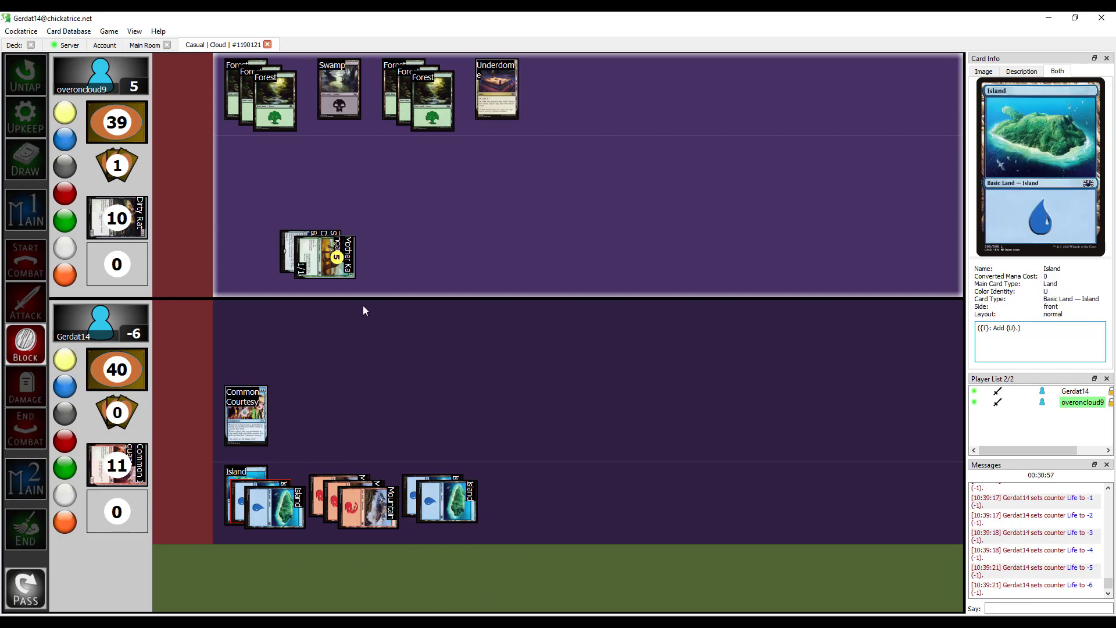
Say gg in chat and confirm conceding the game
click(695, 471)
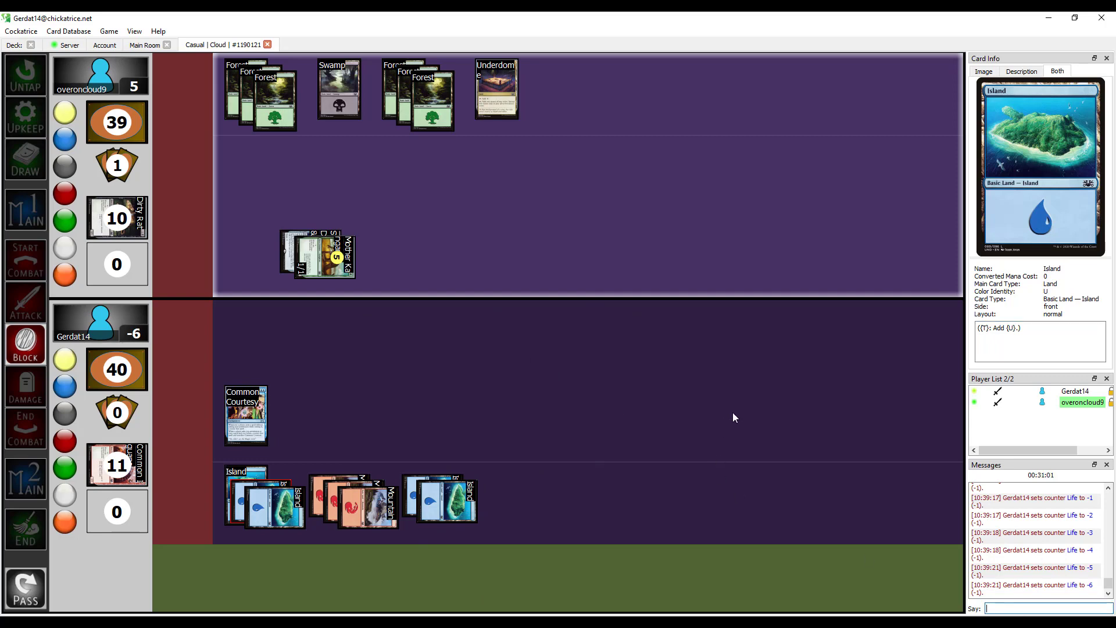
text(og)
key(Return)
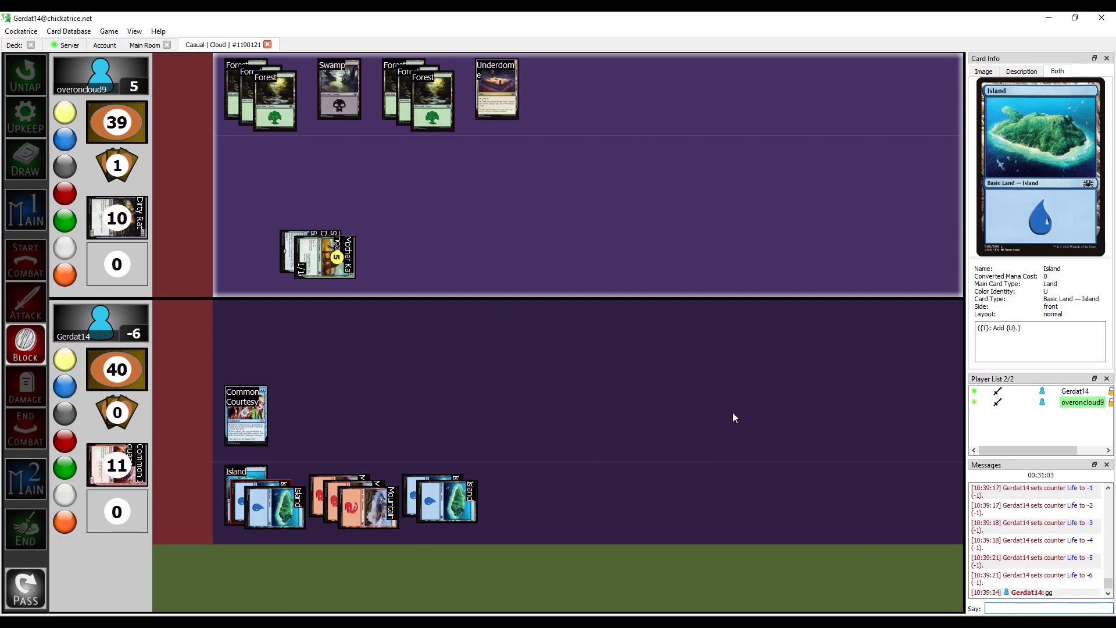
key(F2)
key(Tab)
key(Return)
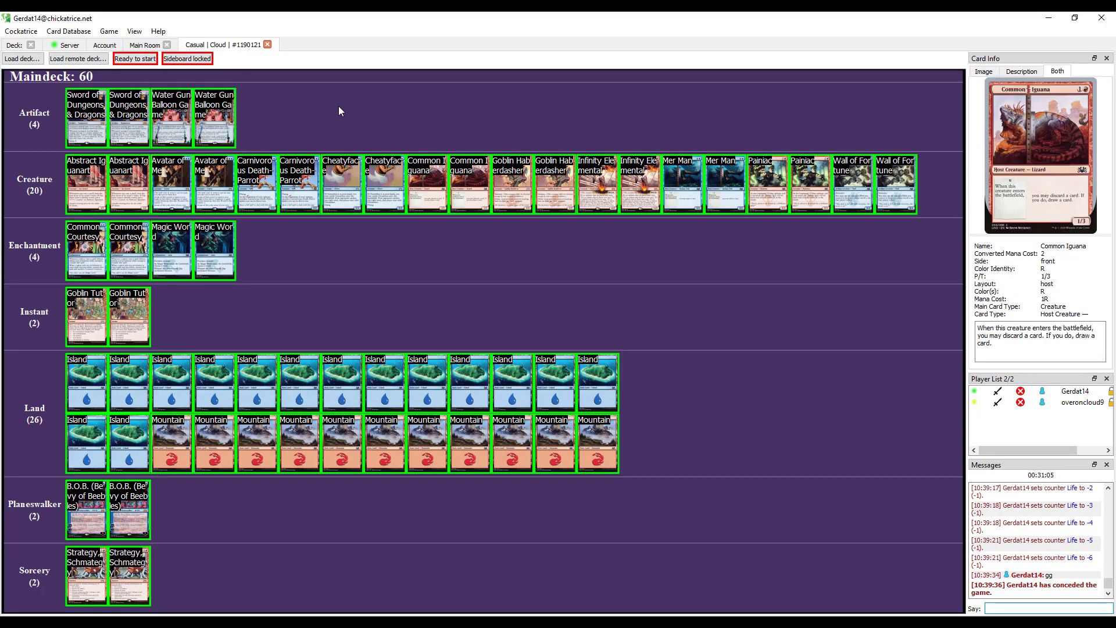
Mark yourself 'Ready to start' in the deck view for the next game
click(138, 60)
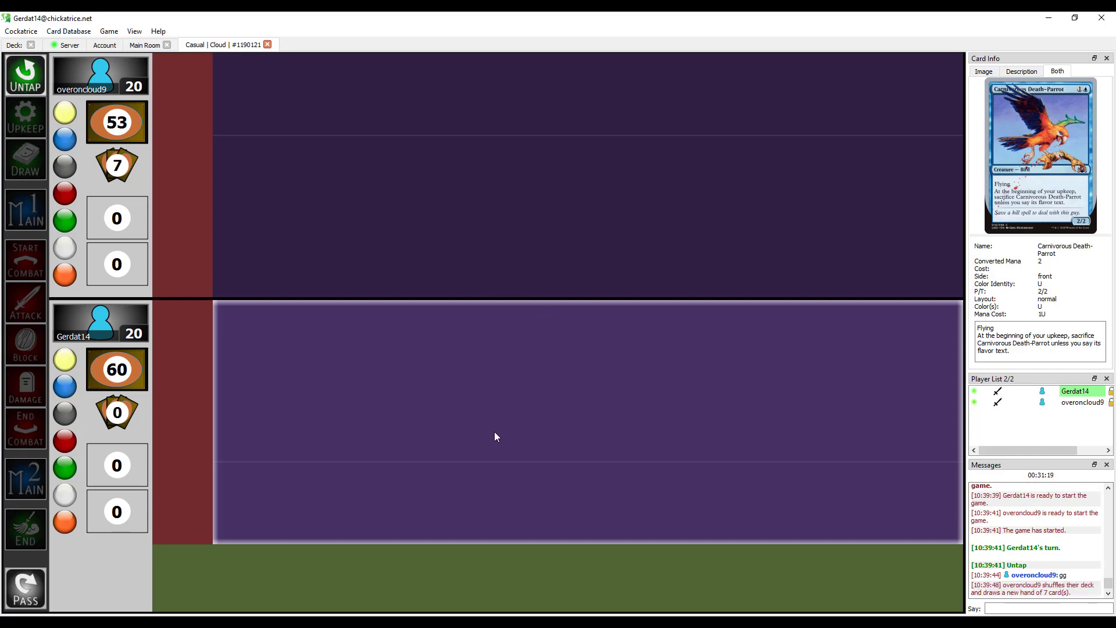
Draw a new seven-card opening hand
right_click(475, 427)
mouse_move(501, 418)
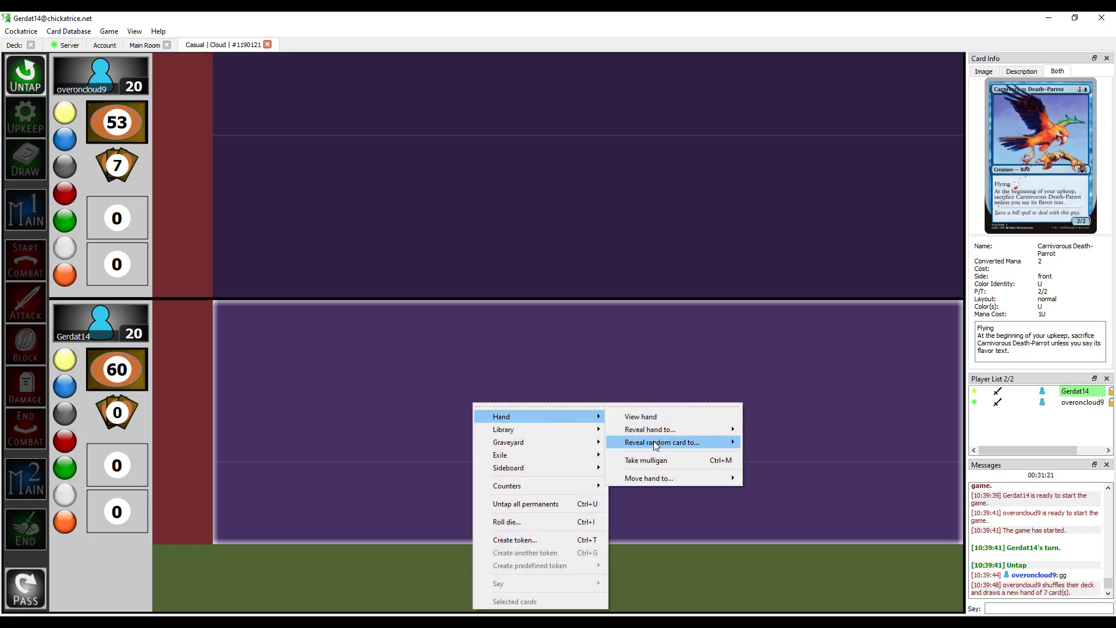
click(655, 458)
click(556, 339)
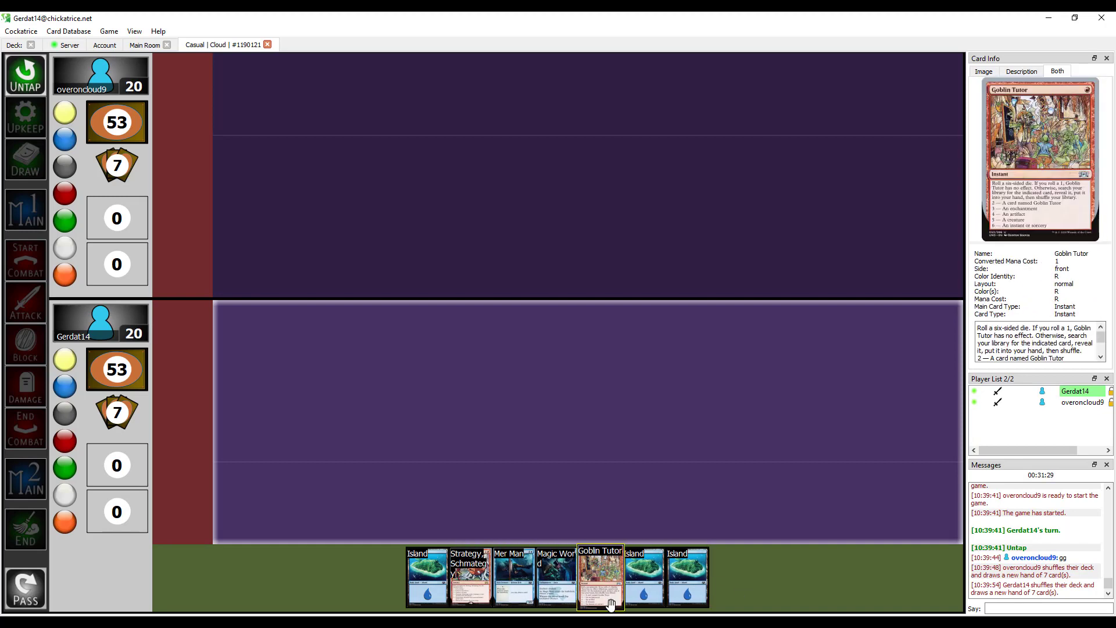
Play an Island in Main 1, then end and pass the turn
click(29, 116)
click(29, 155)
click(29, 199)
double_click(419, 580)
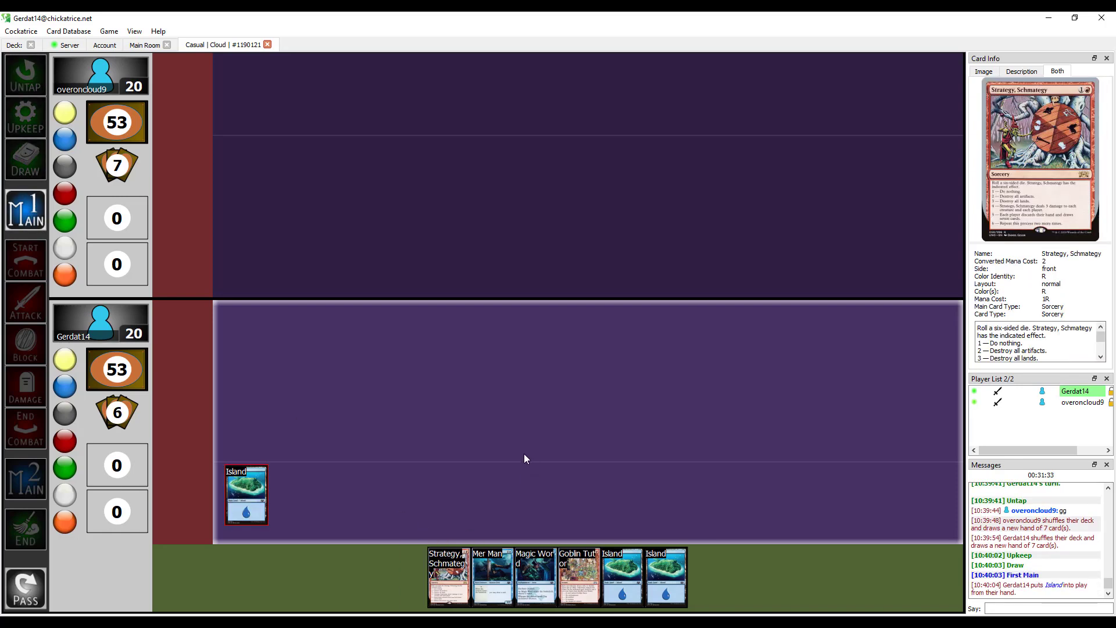
click(25, 528)
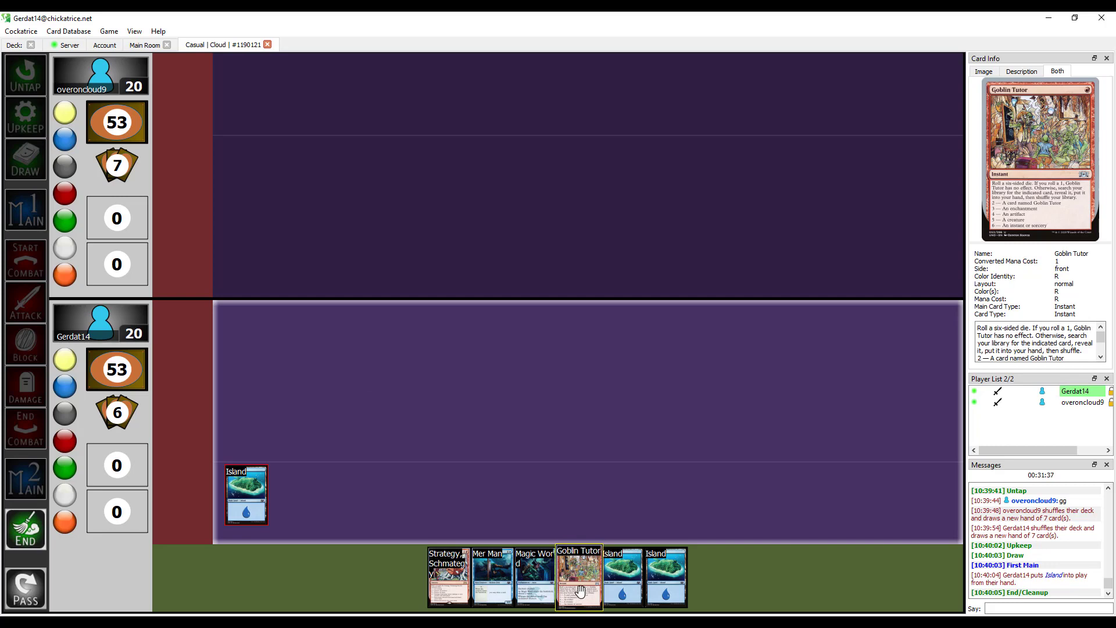
key(ctrl+Return)
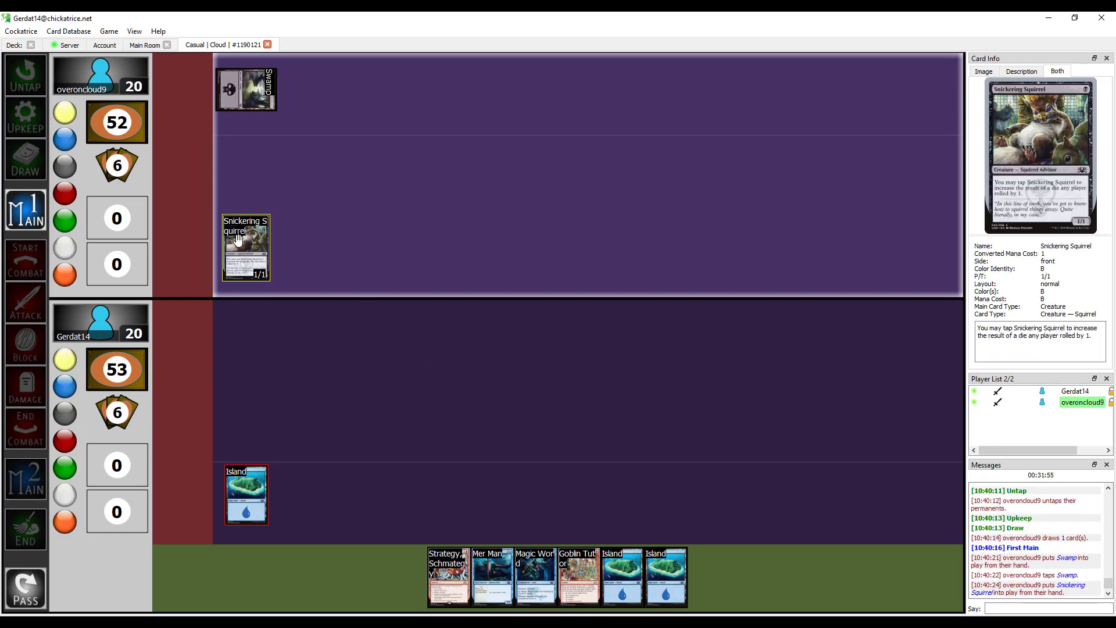
Next turn, draw B.O.B., play a second Island, and skip to End/Cleanup
click(32, 583)
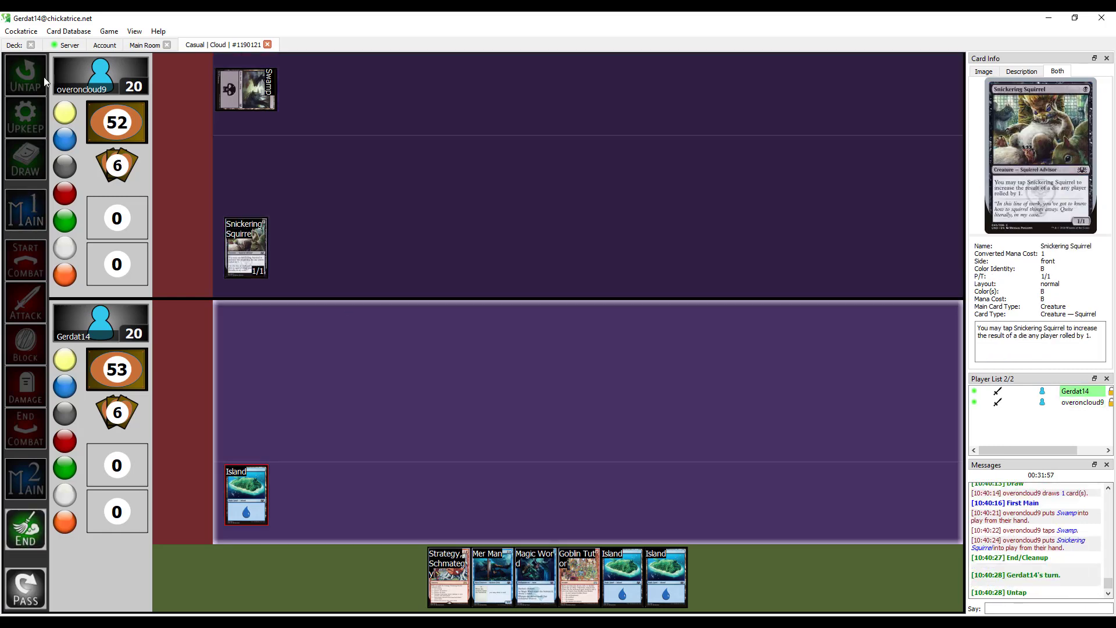
click(36, 159)
key(ctrl+d)
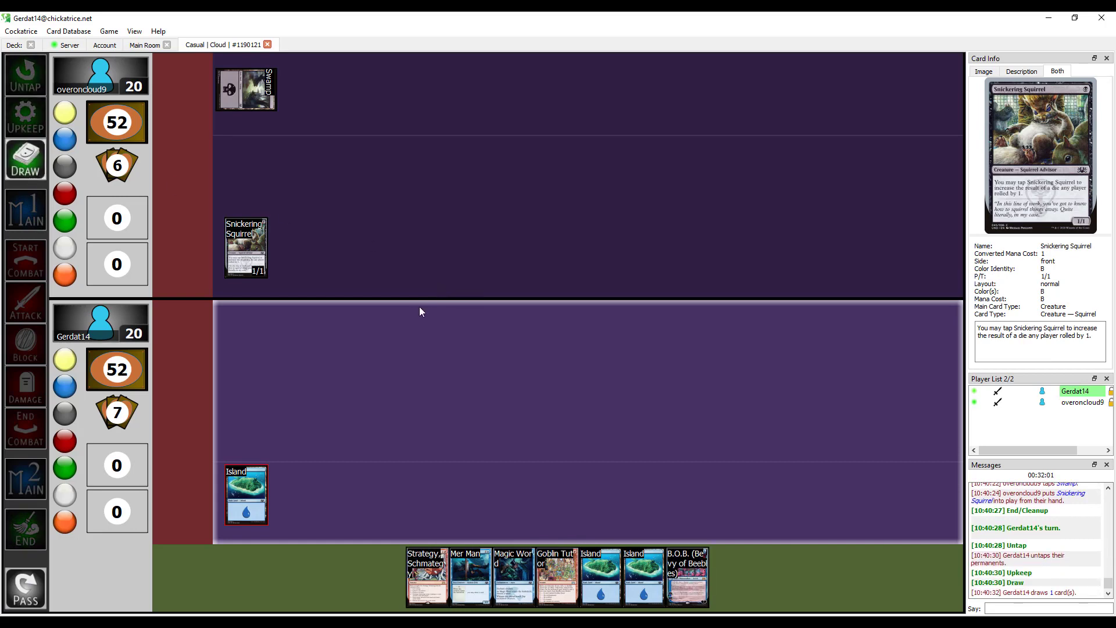
key(ctrl+space)
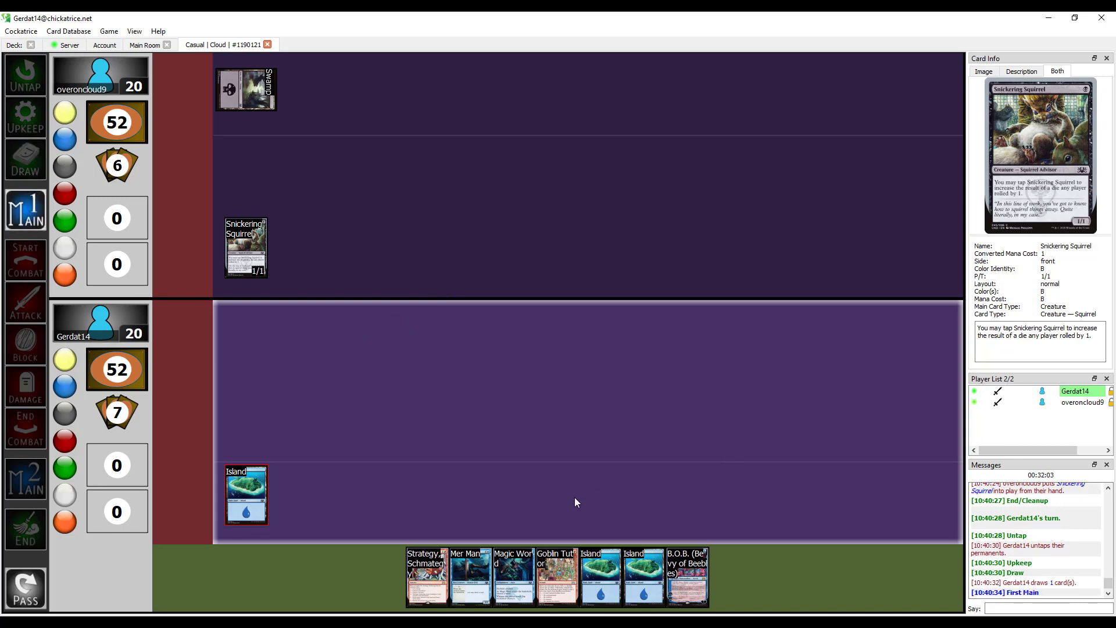
drag(583, 563, 239, 546)
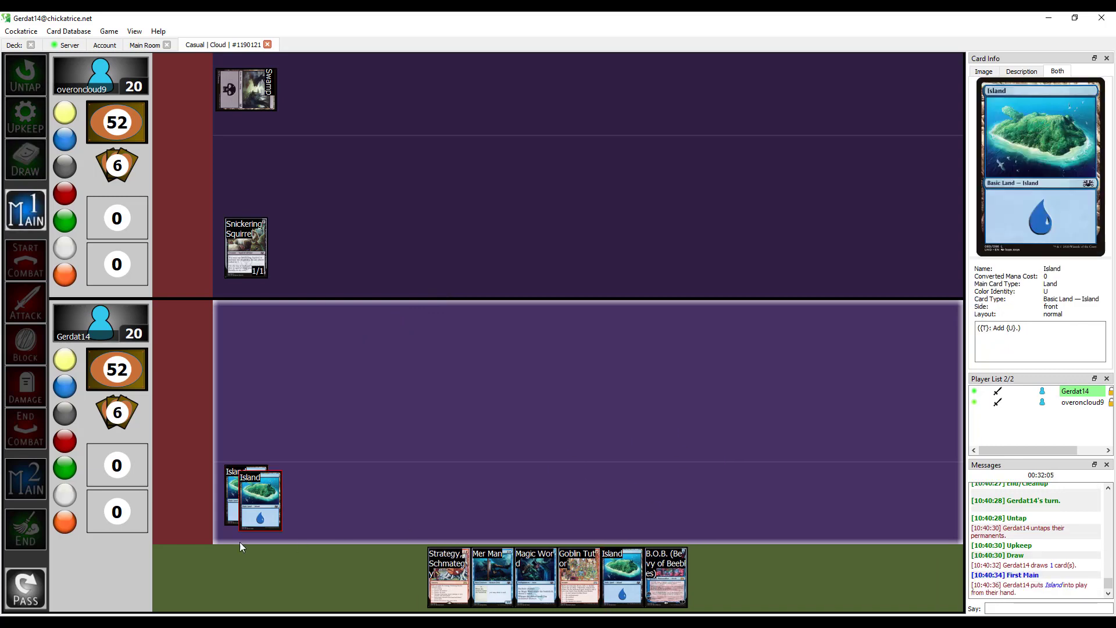
click(28, 536)
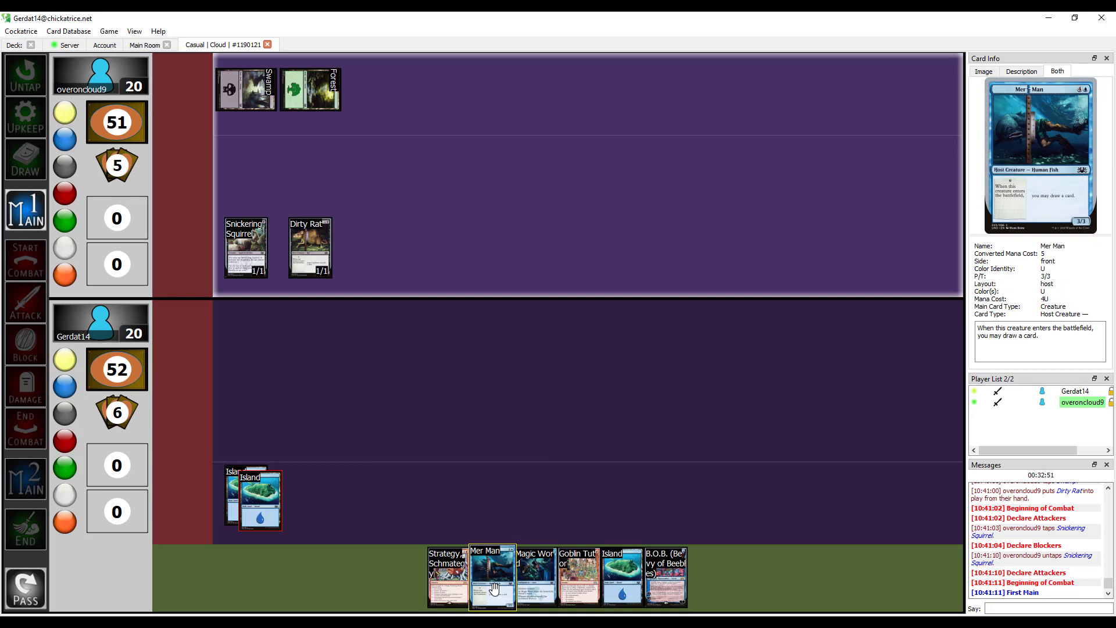
Discard Strategy, Schmategy from your hand onto the graveyard pile
drag(448, 576, 116, 464)
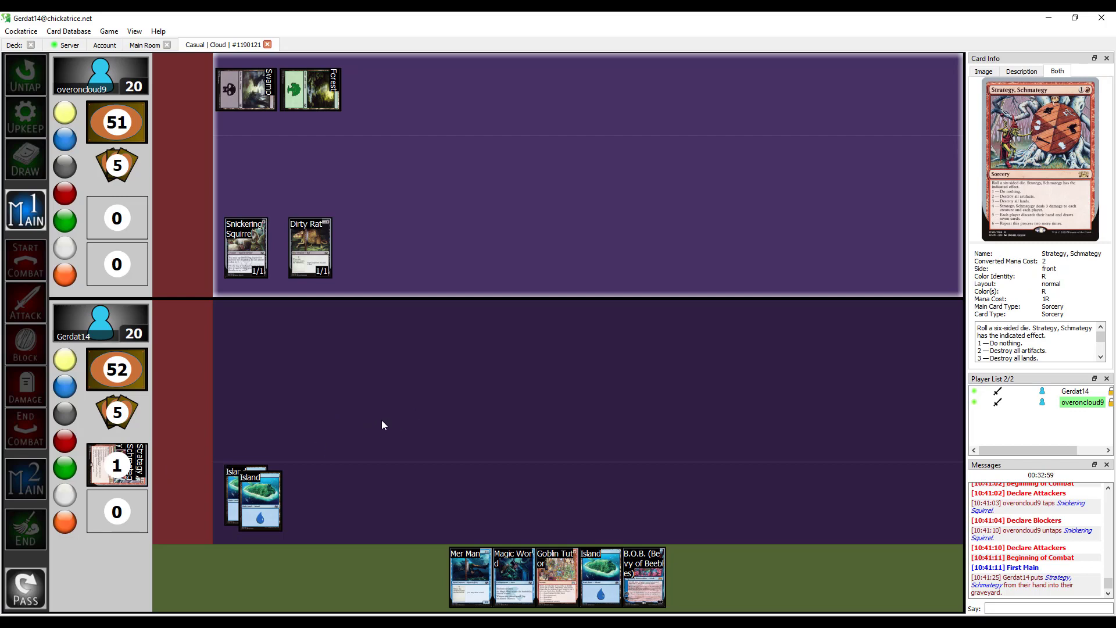
Take the squirrel's attack, set life to 19, and pass to your turn
key(F10)
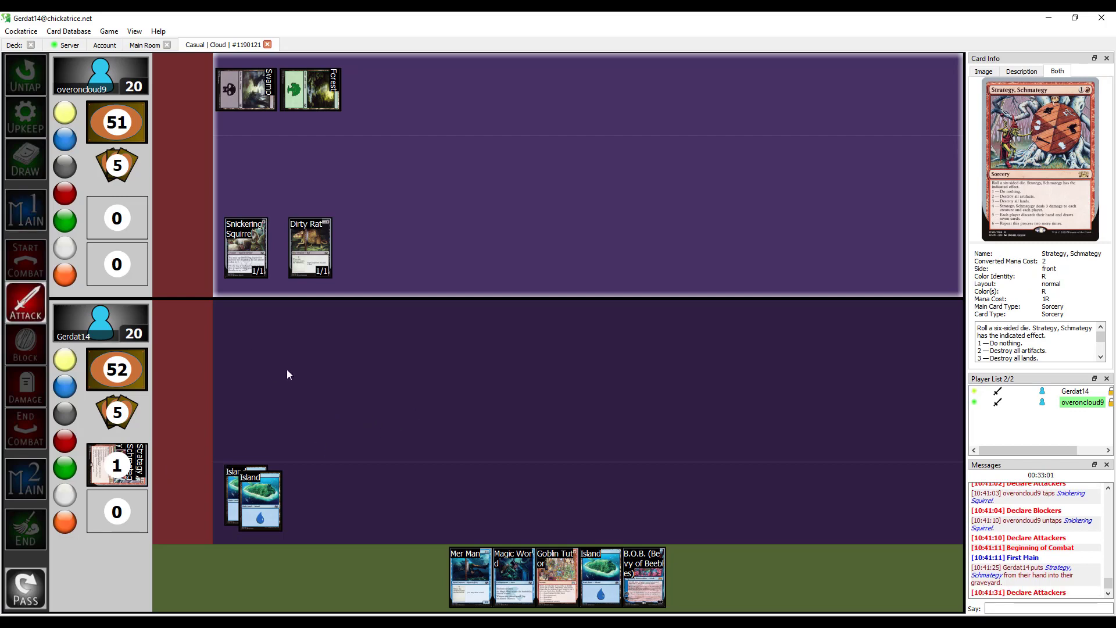
key(F11)
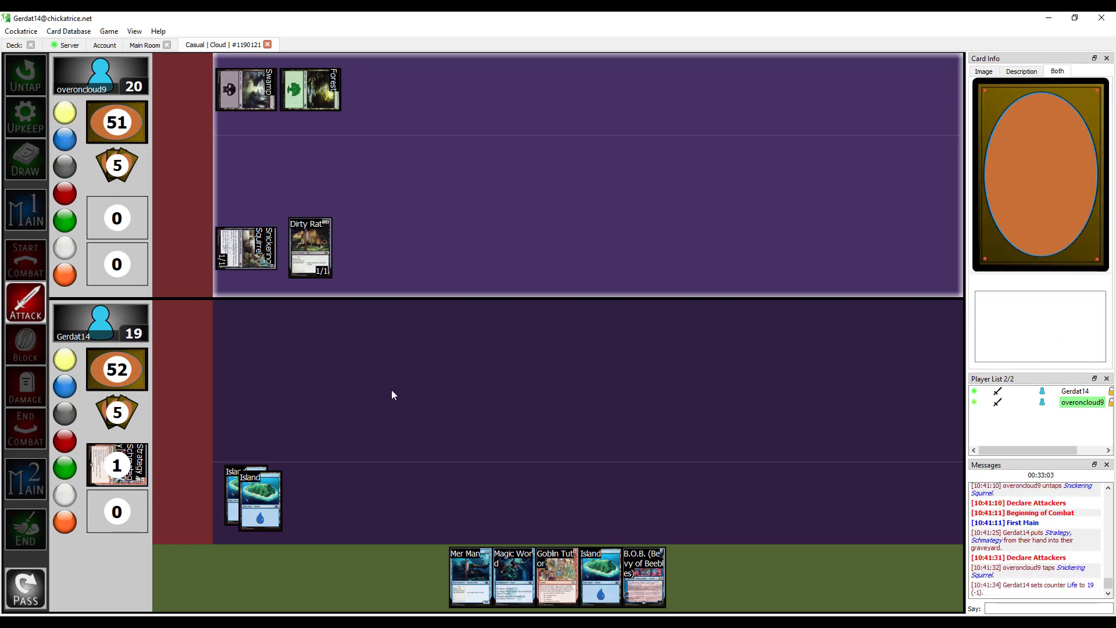
key(ctrl+F11)
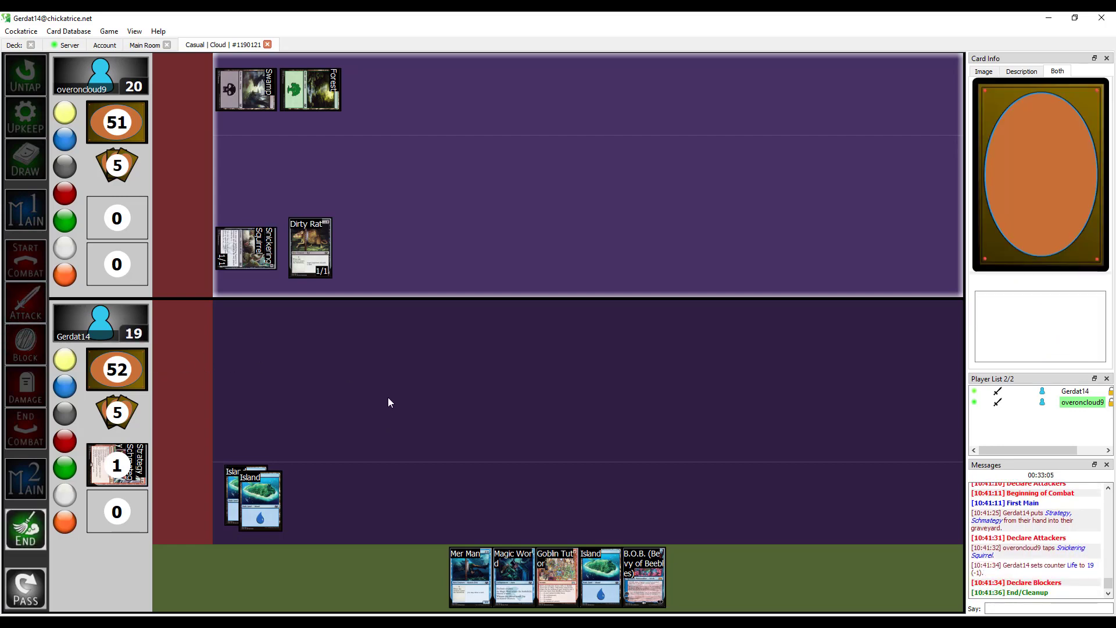
key(ctrl+Return)
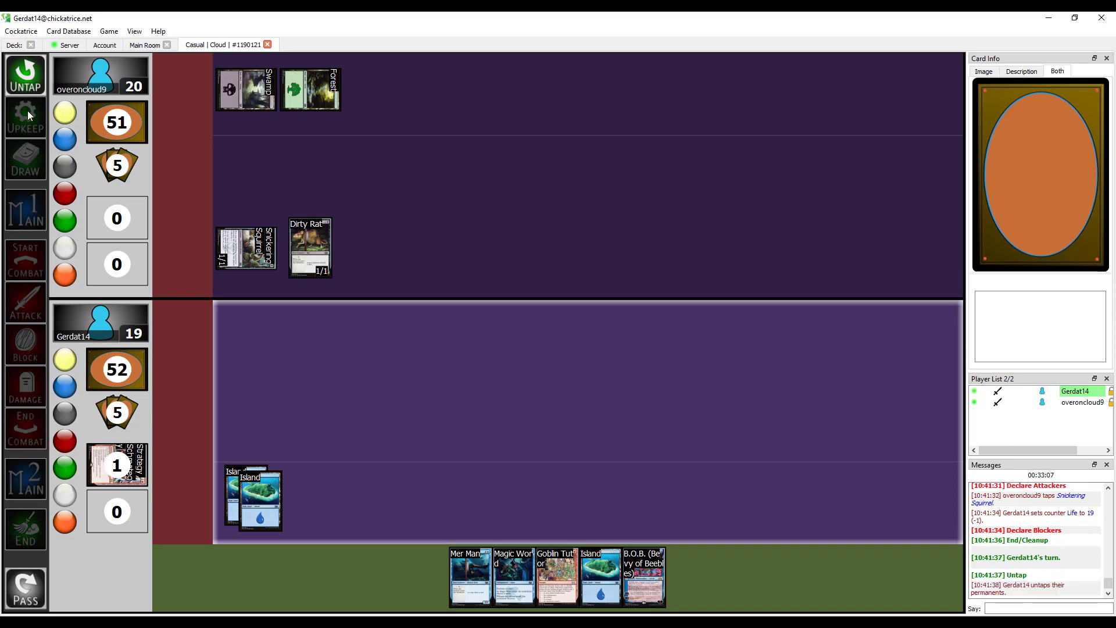
Draw Painiac, play a third Island, and cast Magic Word with three Islands
key(ctrl+space)
key(ctrl+space)
key(ctrl+d)
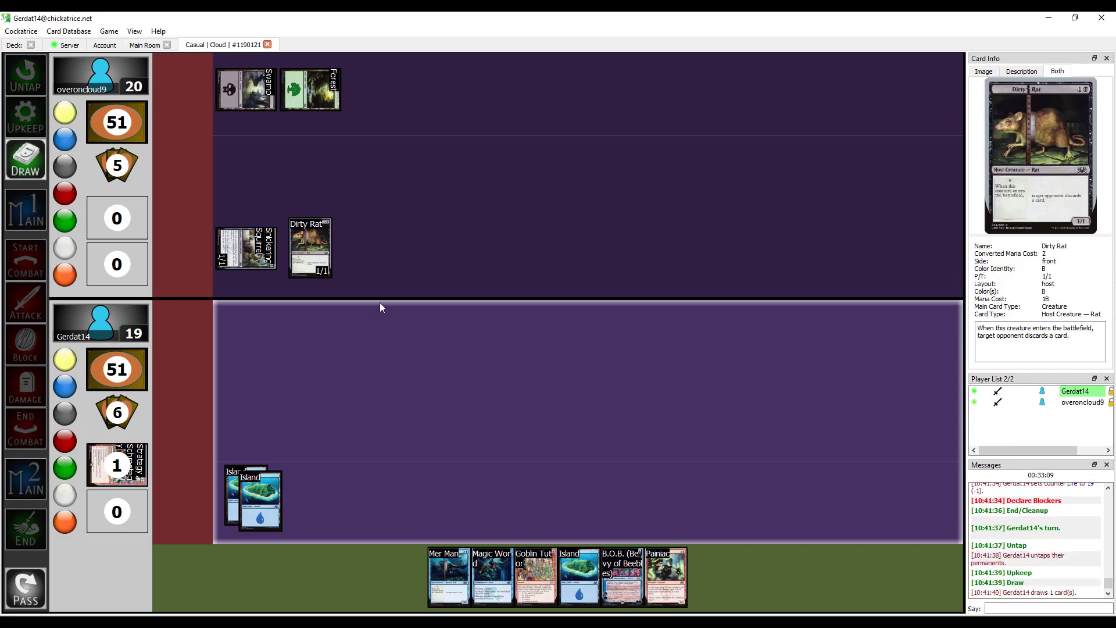
key(ctrl+space)
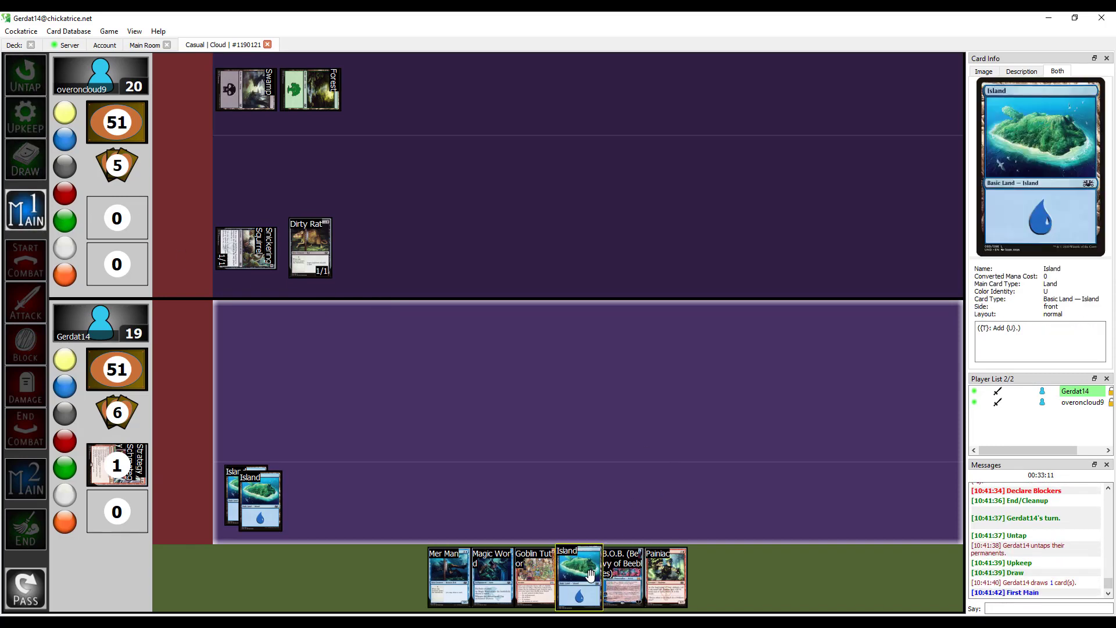
double_click(585, 576)
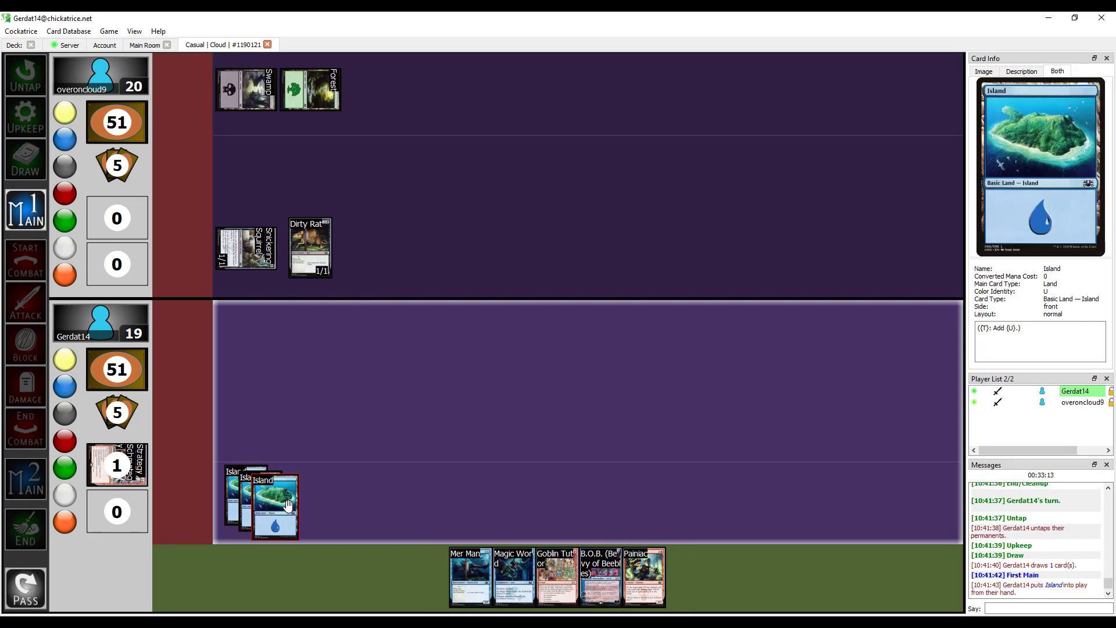
double_click(274, 506)
double_click(237, 465)
double_click(513, 576)
drag(176, 427, 246, 416)
Attach Magic Word to the opponent's Dirty Rat
right_click(258, 415)
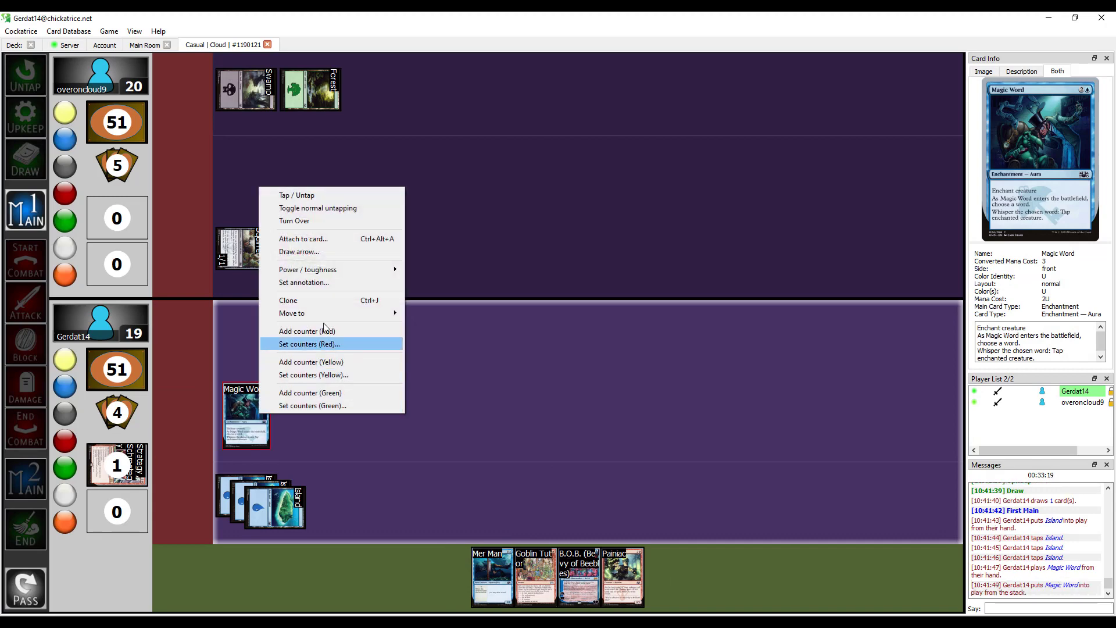
click(310, 238)
click(317, 248)
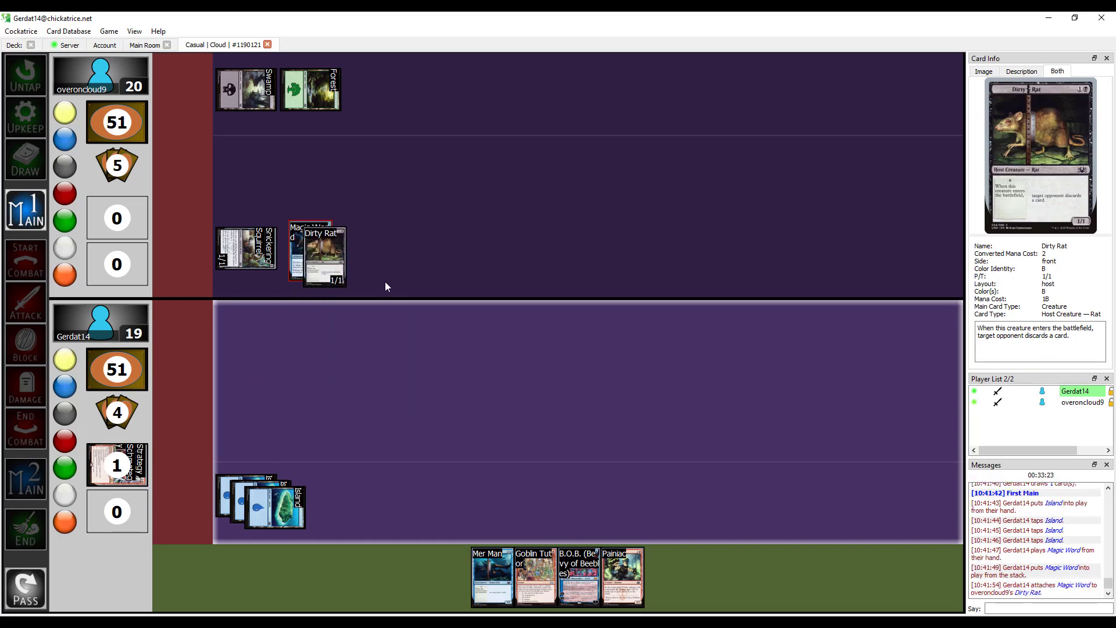
Annotate Magic Word with 'Okay.' and pass the turn to the opponent
right_click(295, 240)
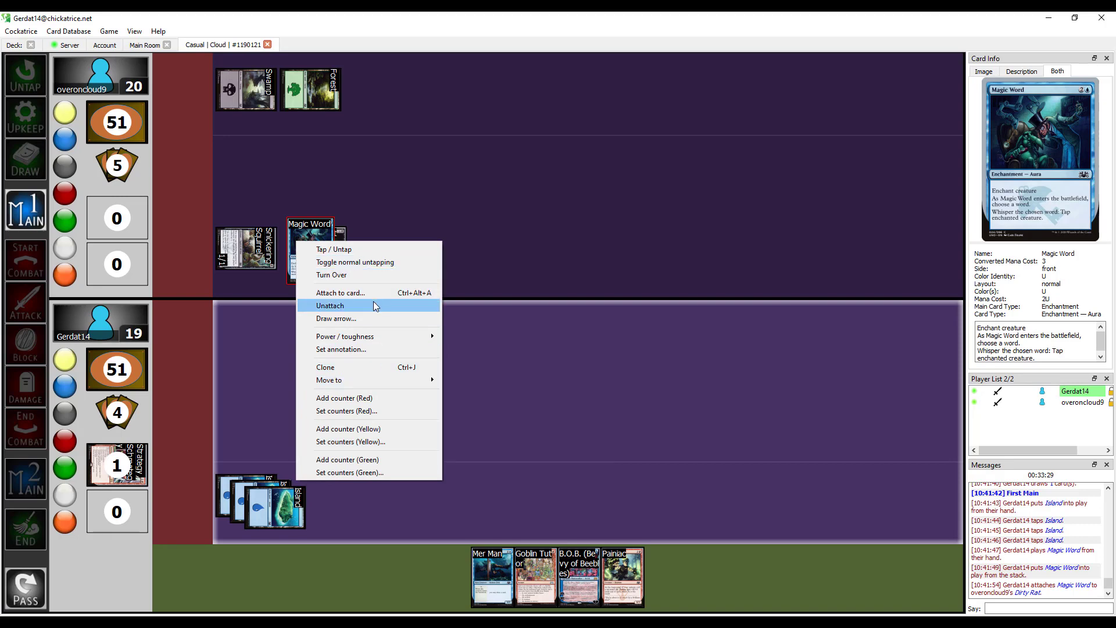
click(374, 350)
text(Okay.)
key(Return)
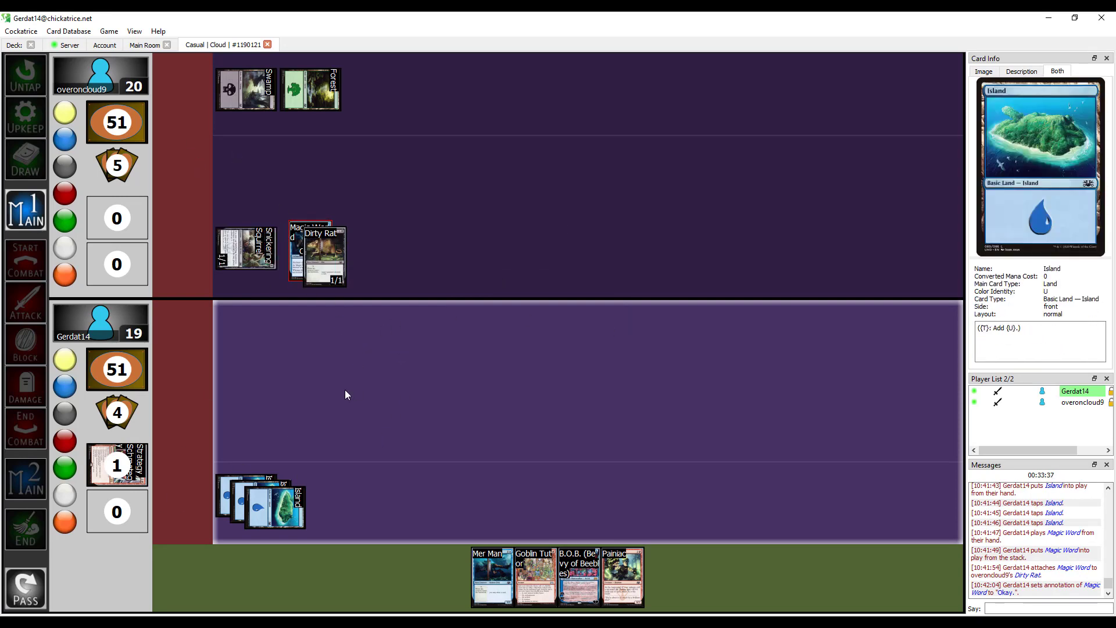
click(29, 533)
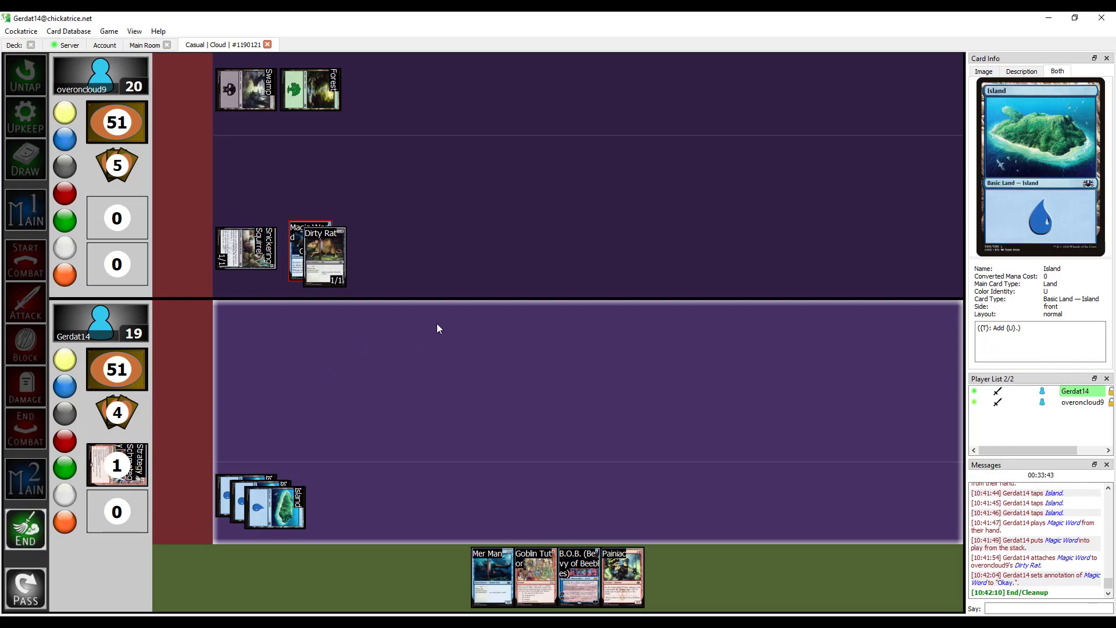
key(ctrl+Return)
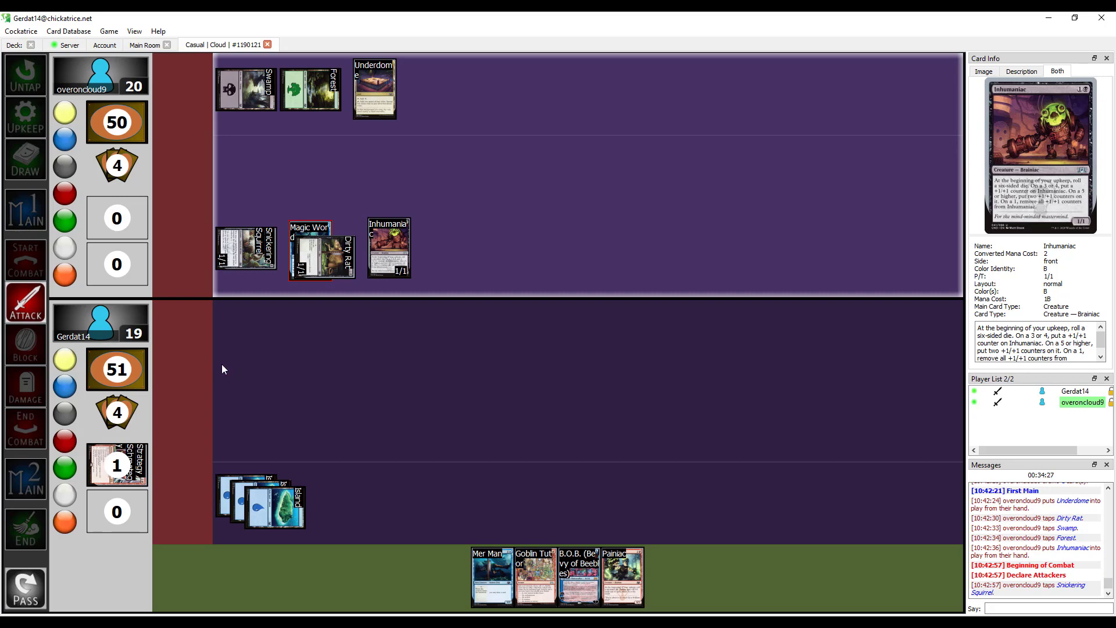
Lower life from 19 to 18, then advance to your own untap phase
right_click(140, 333)
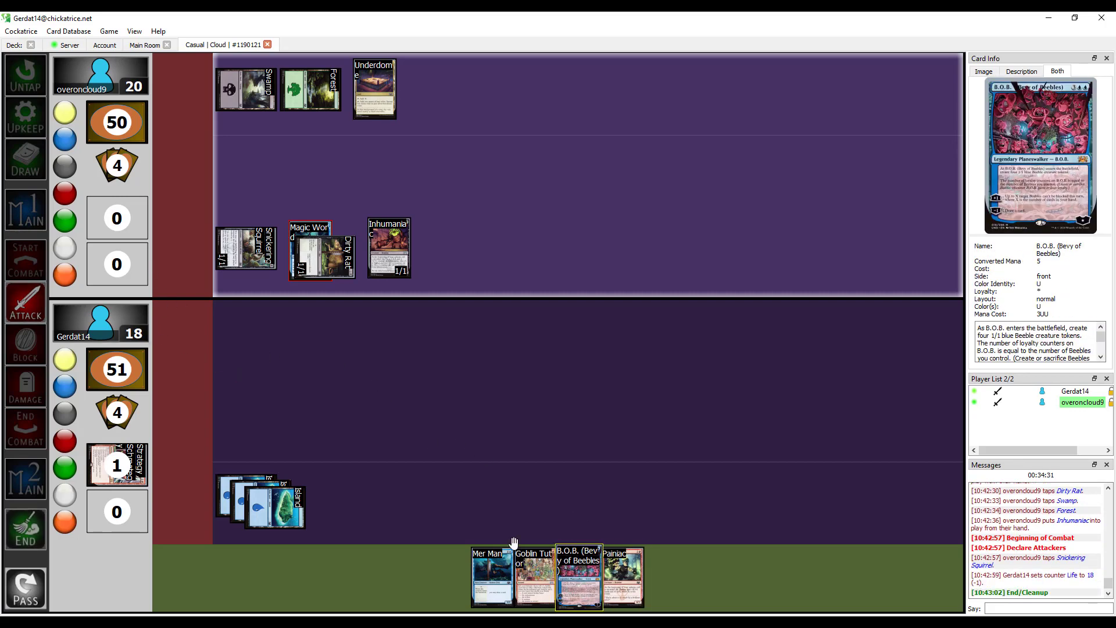
click(26, 525)
click(26, 584)
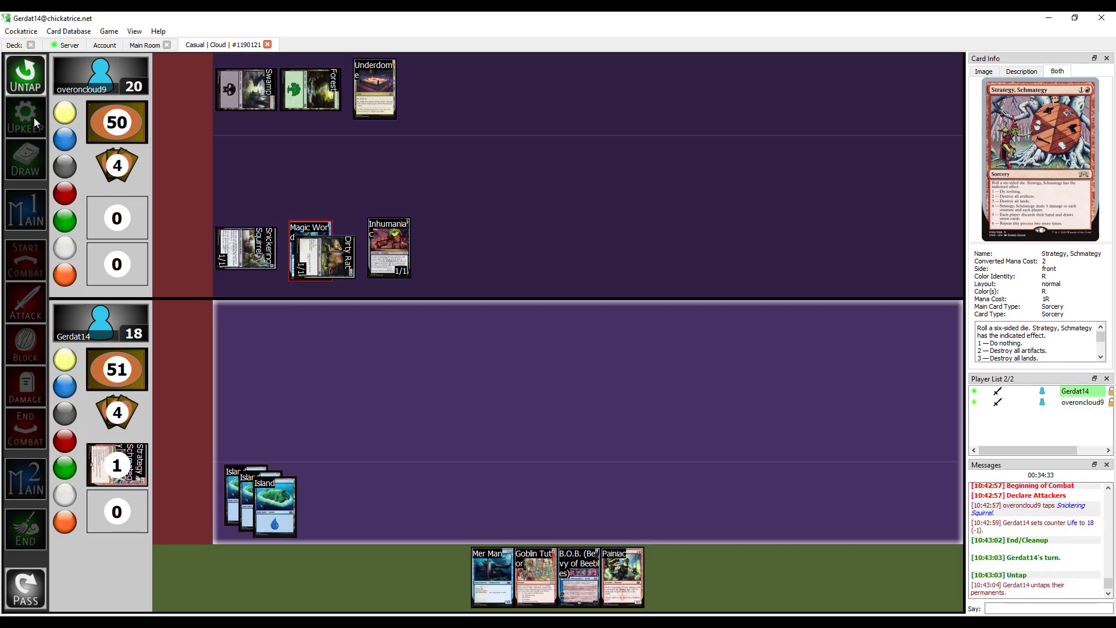
Advance to the draw step, draw Wall of Fortune, and reach Main 1
click(34, 117)
click(34, 160)
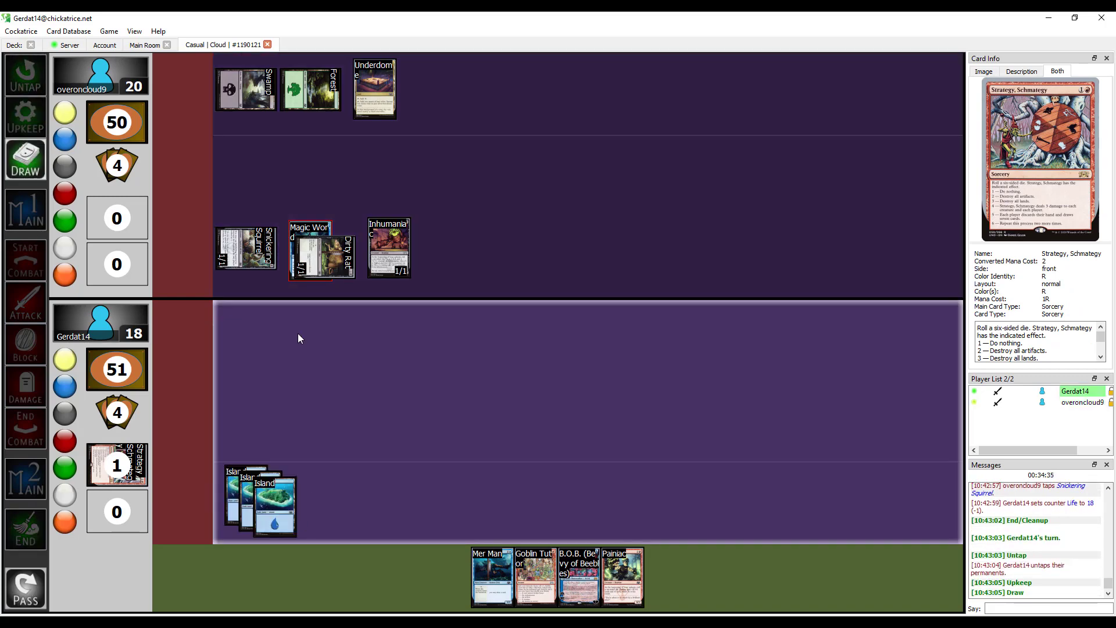
key(ctrl+d)
click(31, 215)
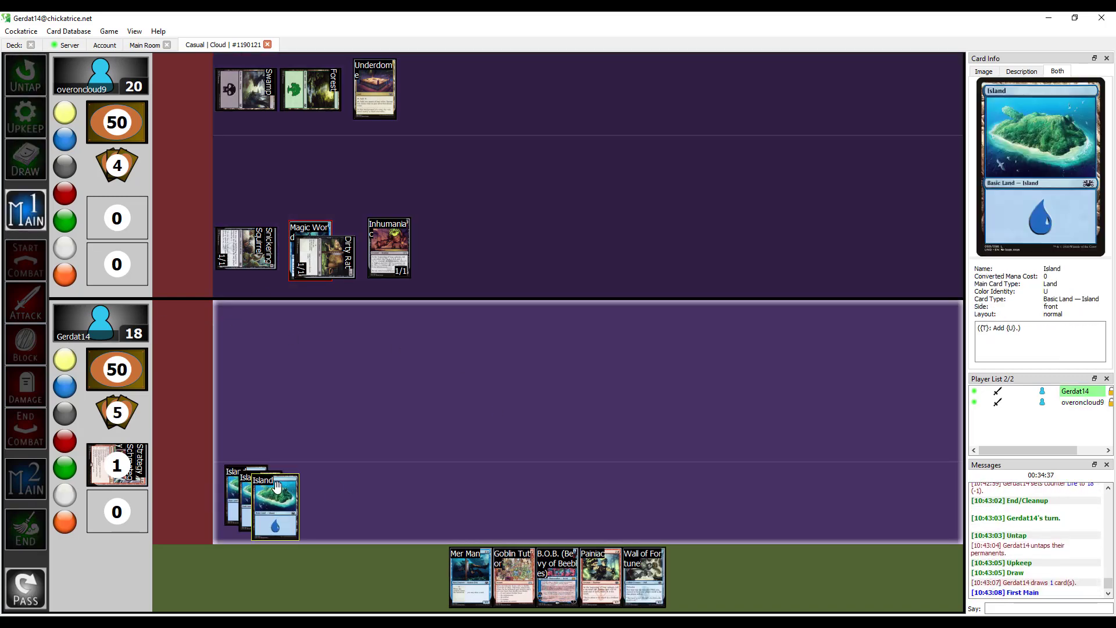
Tap two Islands, put Wall of Fortune onto the battlefield, and pass the turn
click(283, 506)
double_click(283, 505)
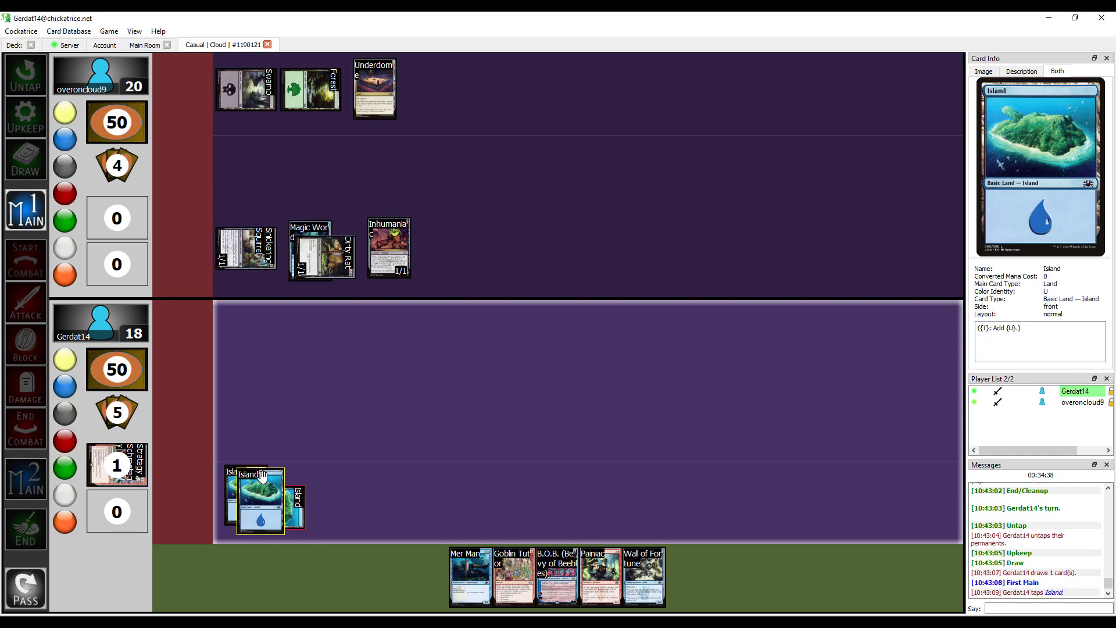
double_click(644, 576)
drag(178, 418, 284, 366)
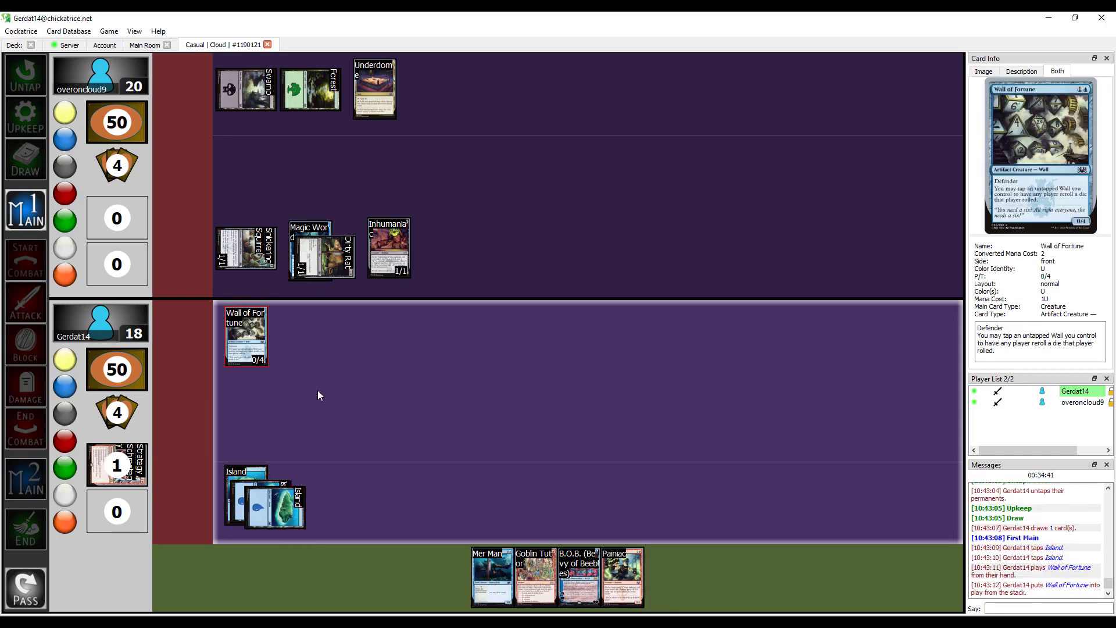
click(27, 528)
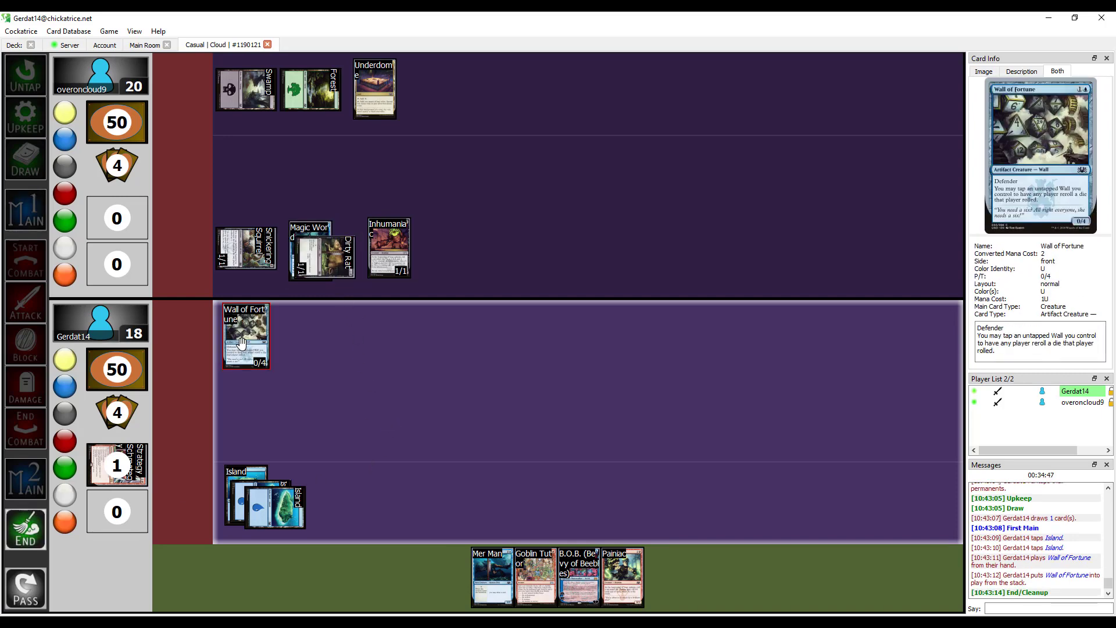
key(ctrl+Return)
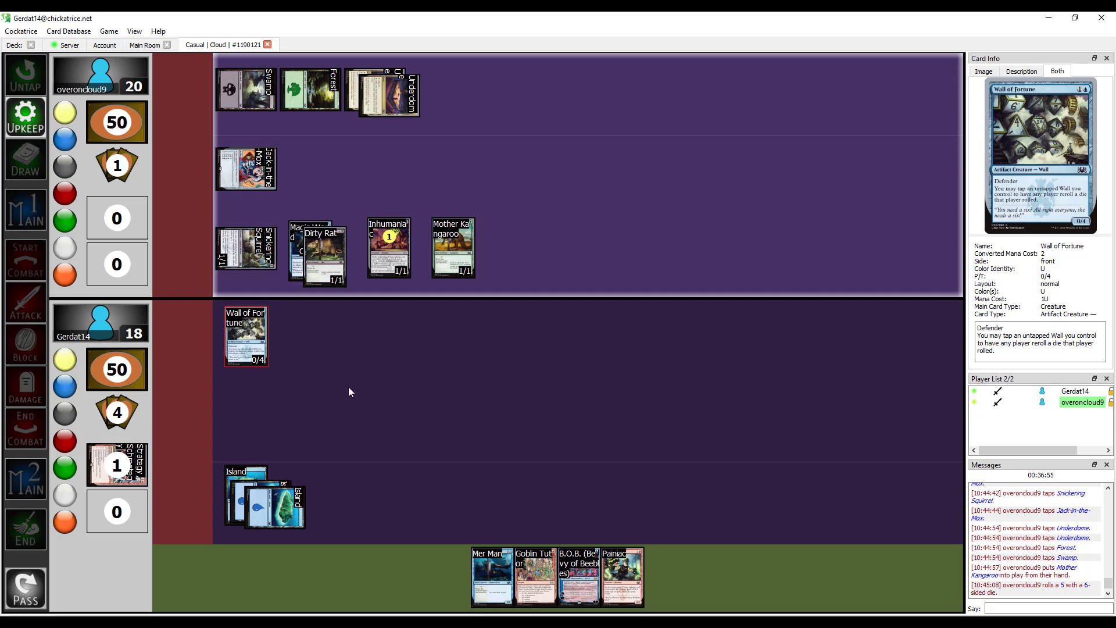
Tap Wall of Fortune and draw an arrow from it to Mother Kangaroo to force a reroll
double_click(250, 331)
right_click(237, 339)
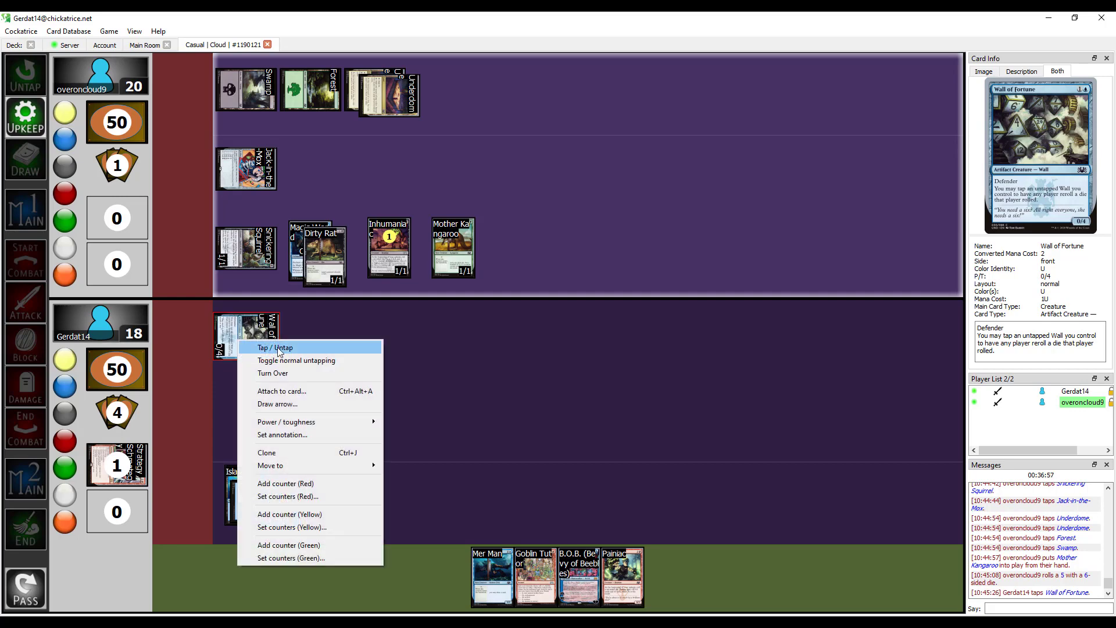
click(289, 406)
click(450, 252)
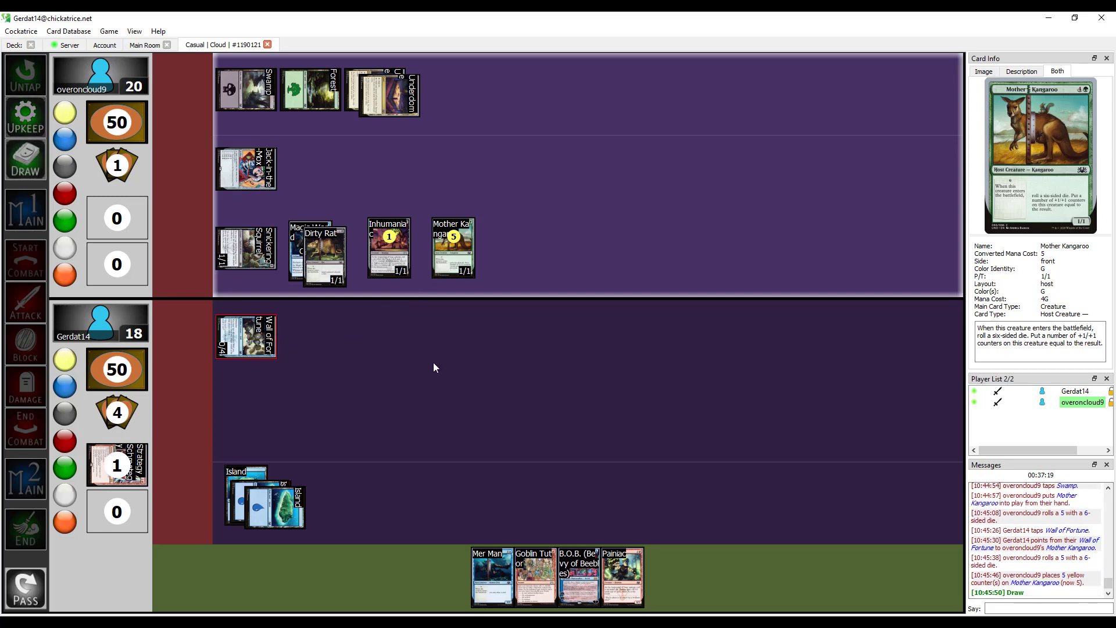
Advance through the opponent's main phase to combat, returning to the beginning of combat
key(ctrl+space)
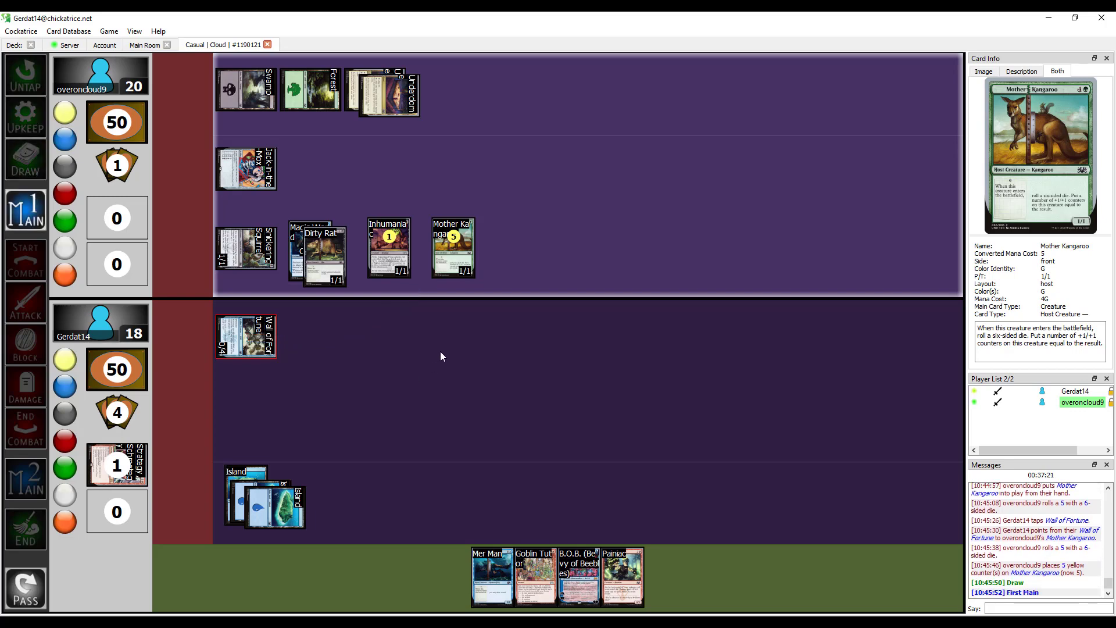
key(ctrl+space)
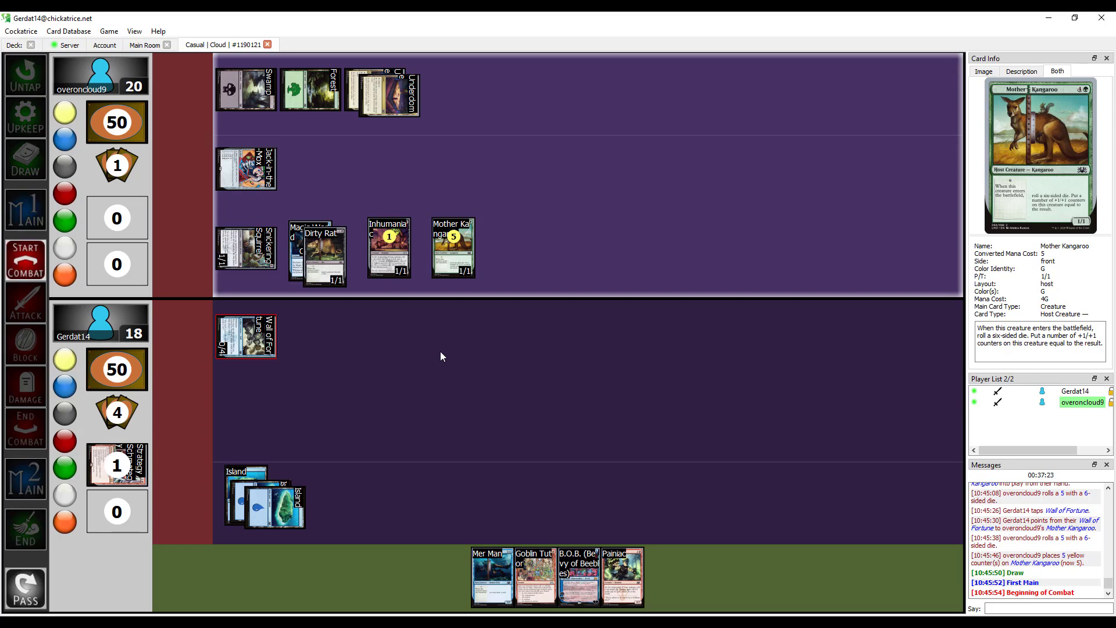
key(ctrl+space)
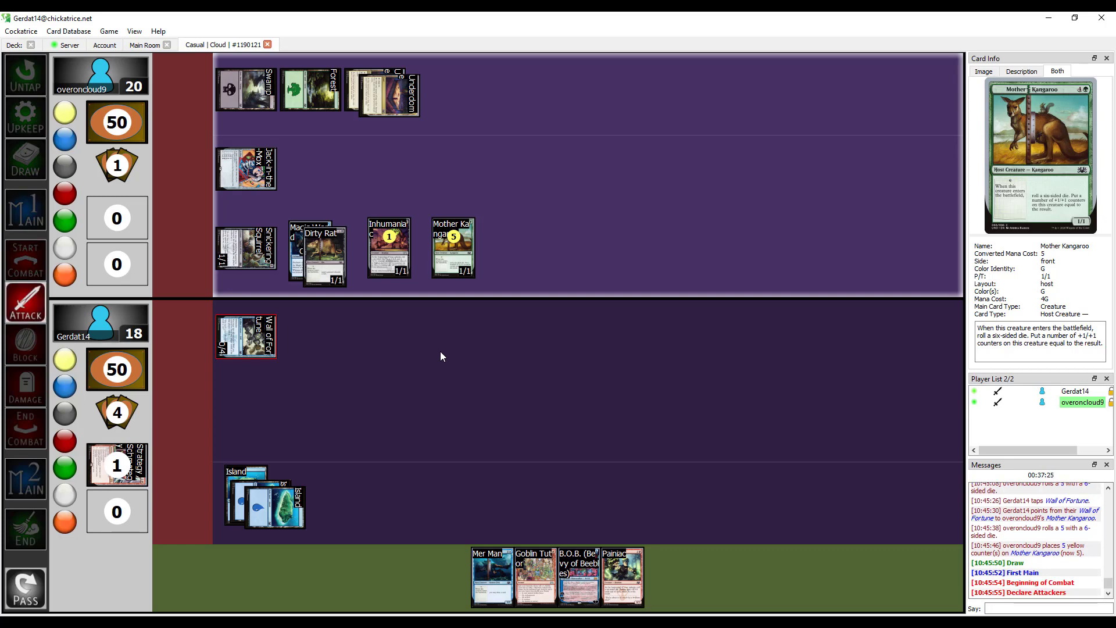
key(F9)
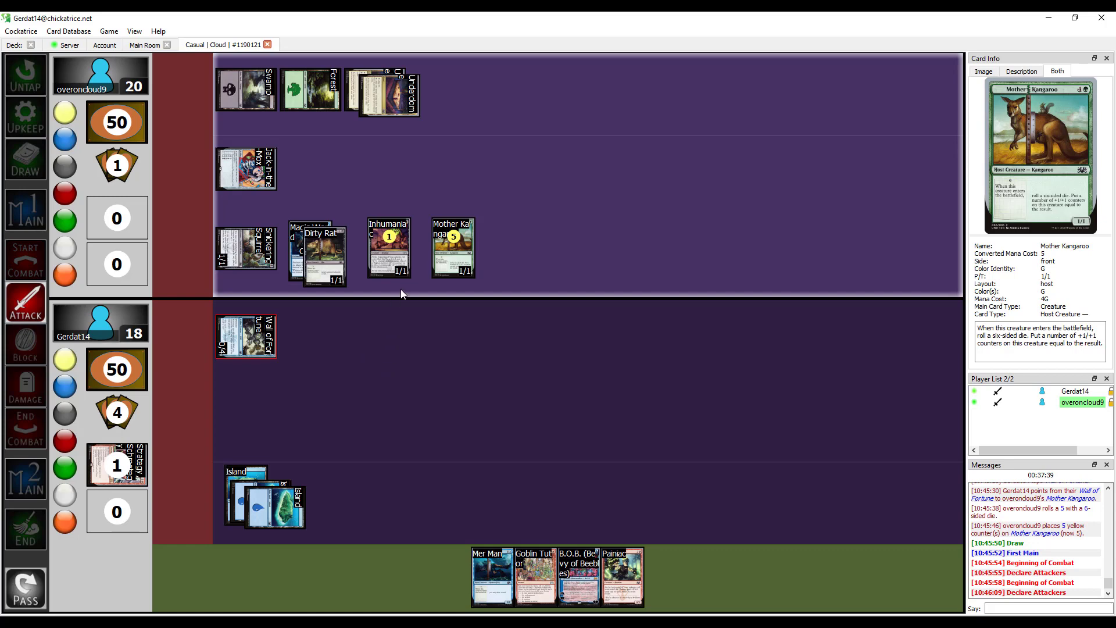
Lower life from 18 to 15 for the Dirty Rat and Inhumaniac attack, then pass the turn
right_click(129, 333)
key(F11)
key(F11)
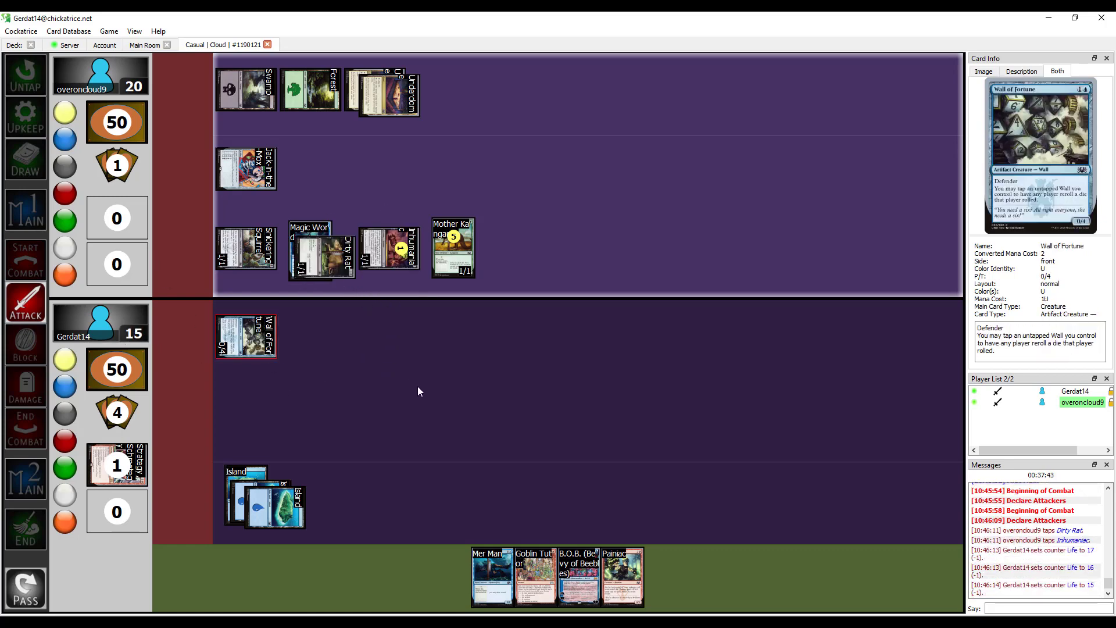